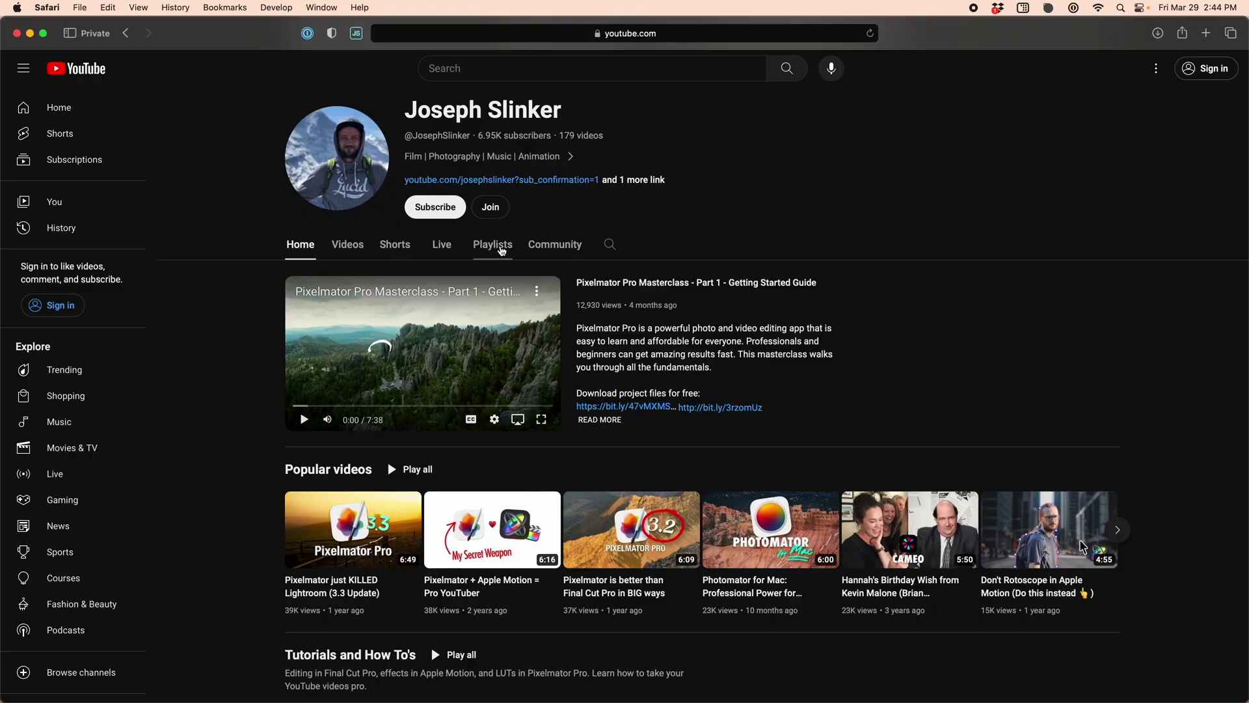
- Open the Free Pixelmator Pro Masterclass (Photography) playlist from the channel's Playlists
{"action": "left_click", "coordinate": [502, 250]}
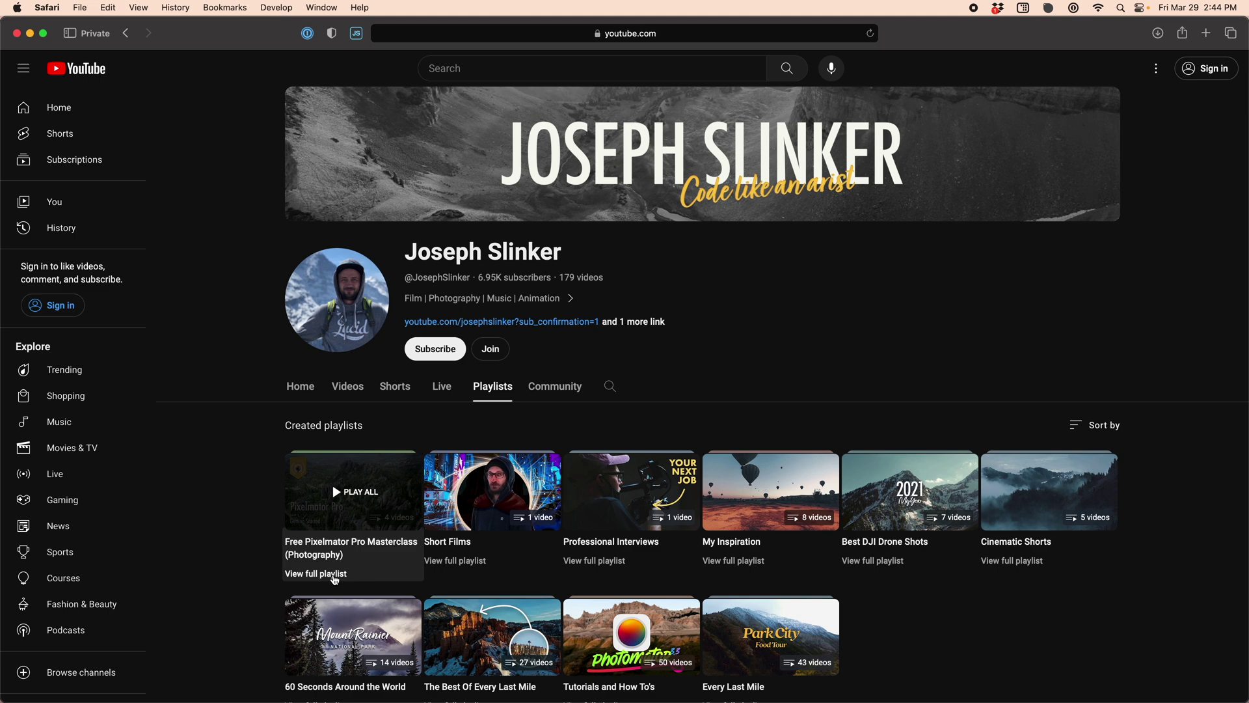
{"action": "left_click", "coordinate": [335, 576]}
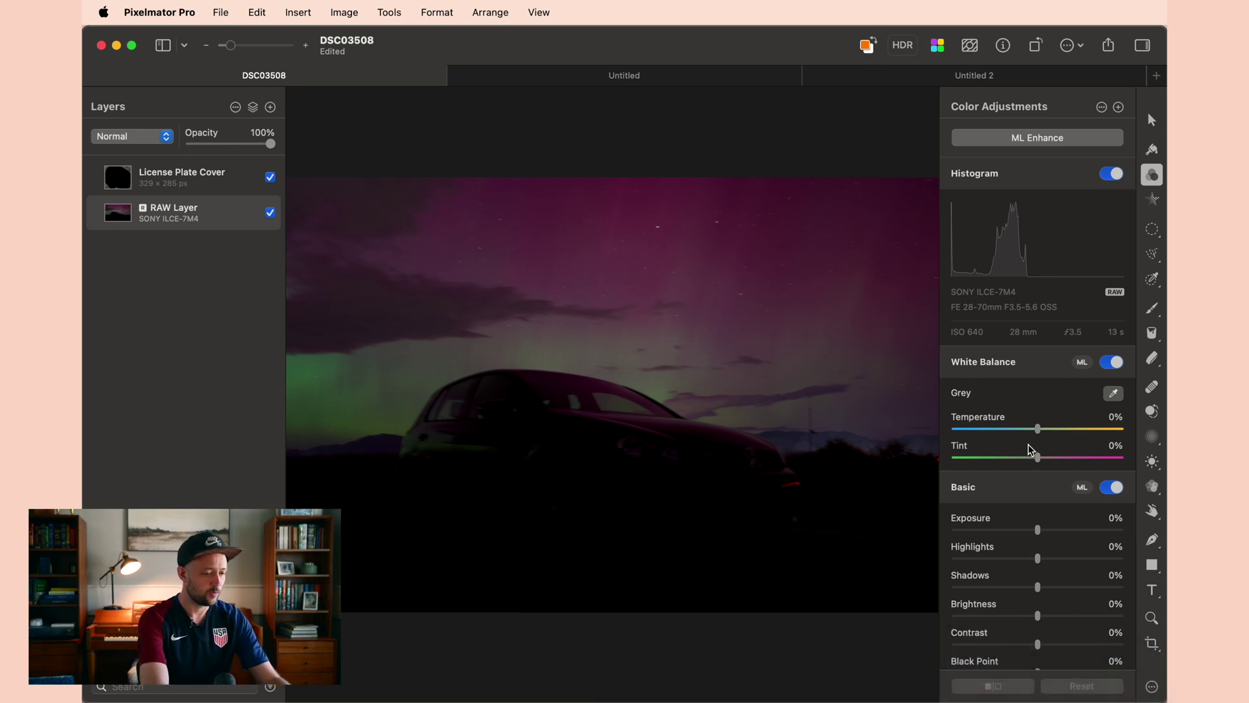
{"action": "scroll", "coordinate": [1031, 449], "scroll_direction": "down", "scroll_amount": 15}
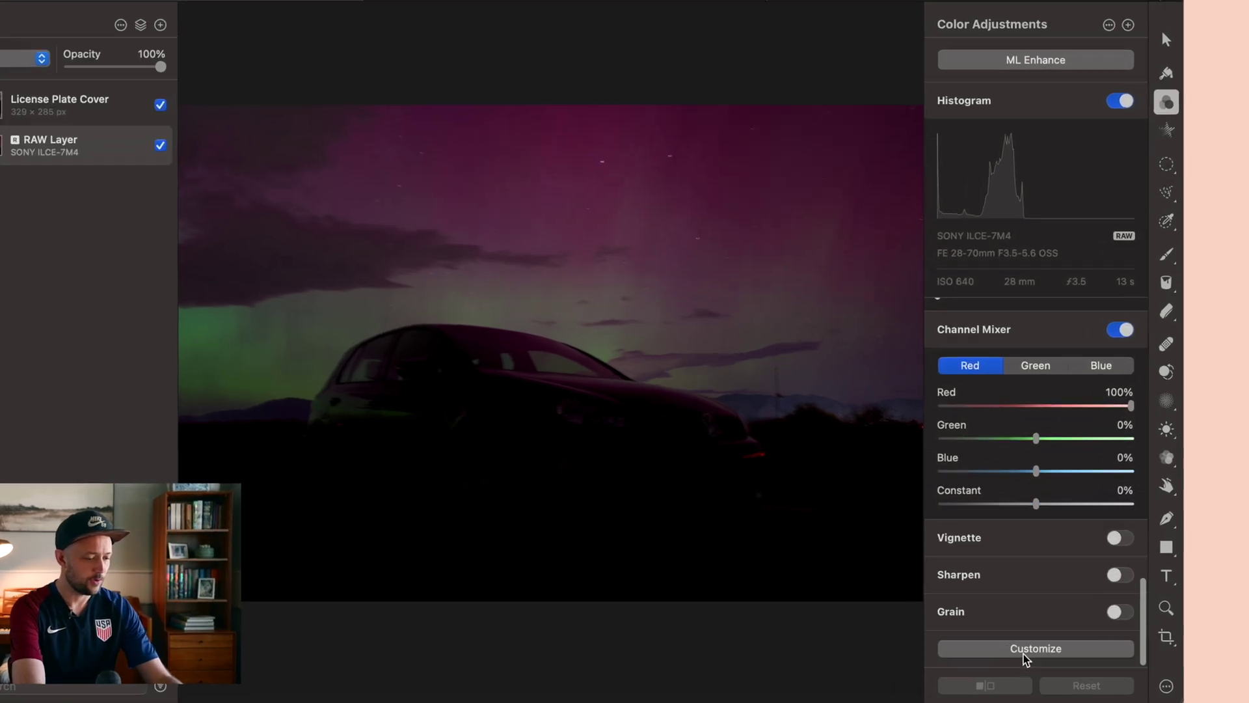
{"action": "left_click", "coordinate": [1027, 655]}
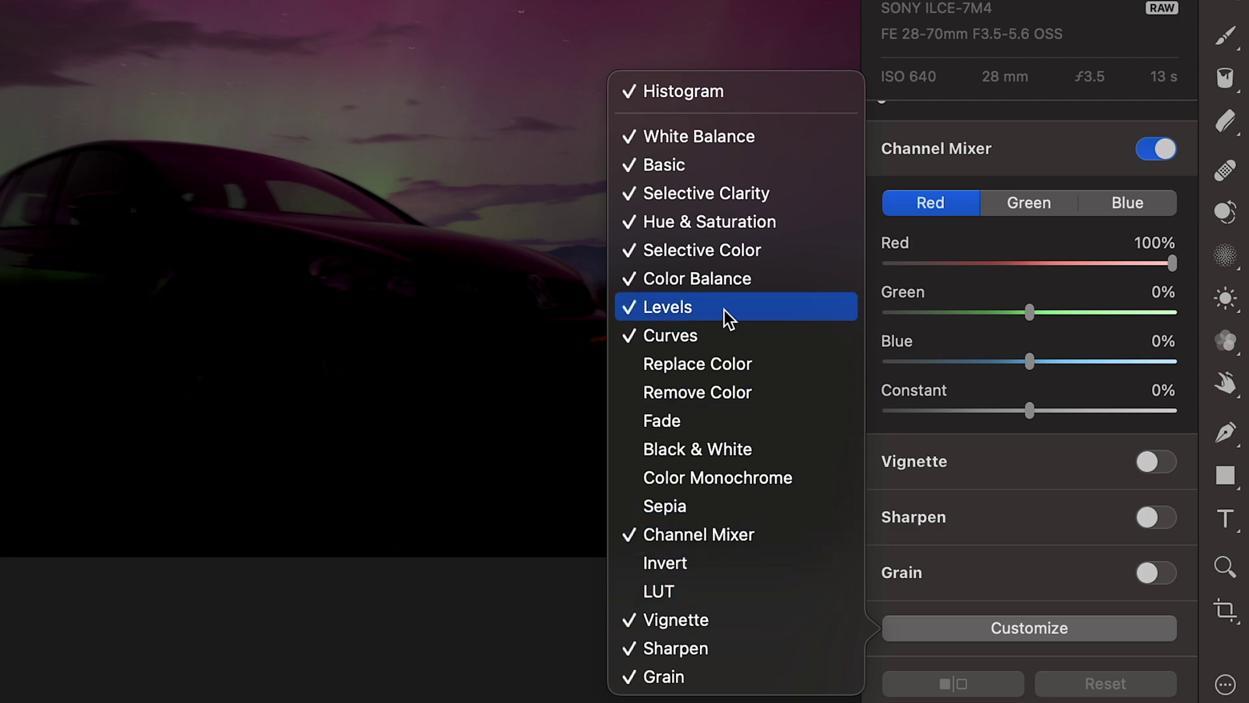
{"action": "left_click", "coordinate": [984, 627]}
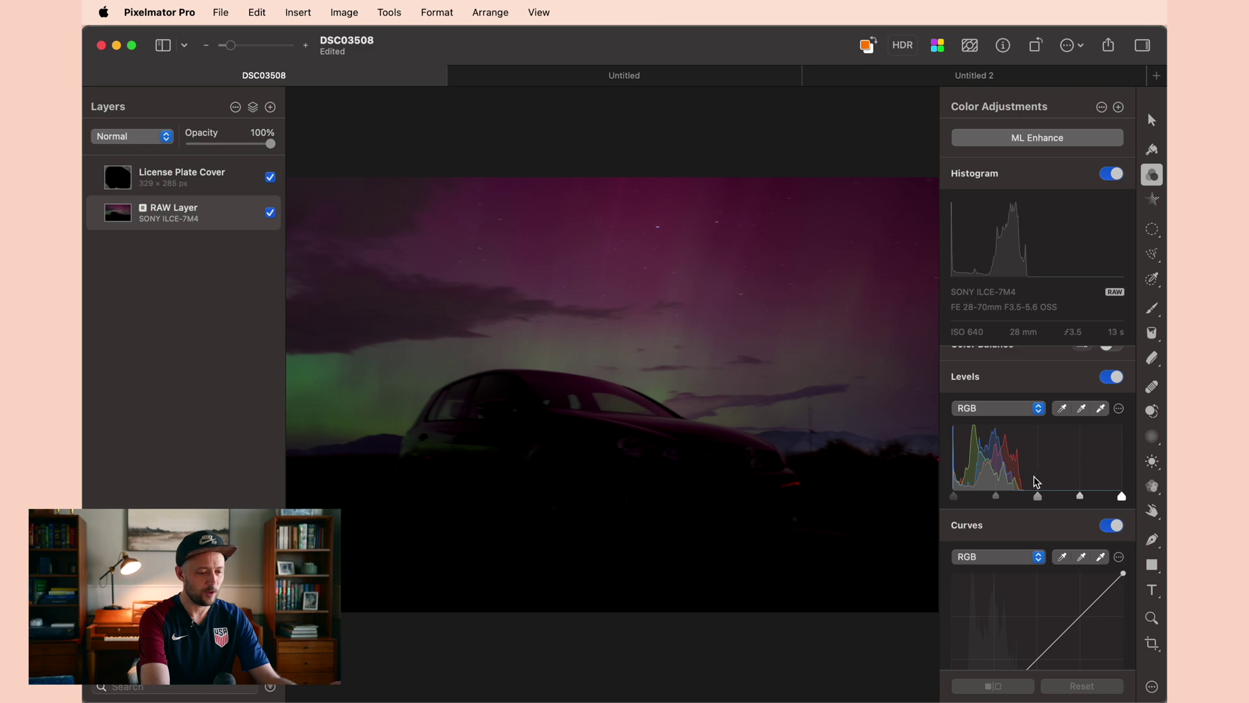
- On the Untitled grey-swatch image, lower the Levels white point and shift the midtones to brighten the lower tiles
{"action": "left_click", "coordinate": [624, 75]}
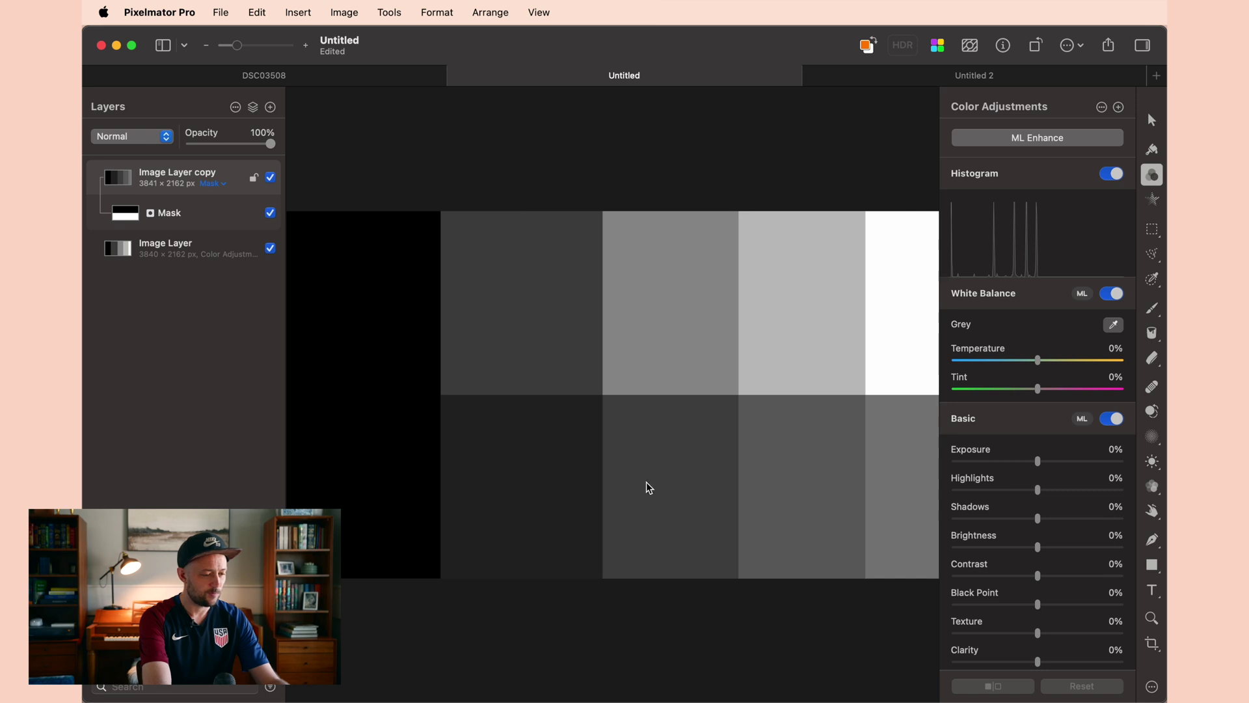
{"action": "scroll", "coordinate": [1042, 449], "scroll_direction": "down", "scroll_amount": 10}
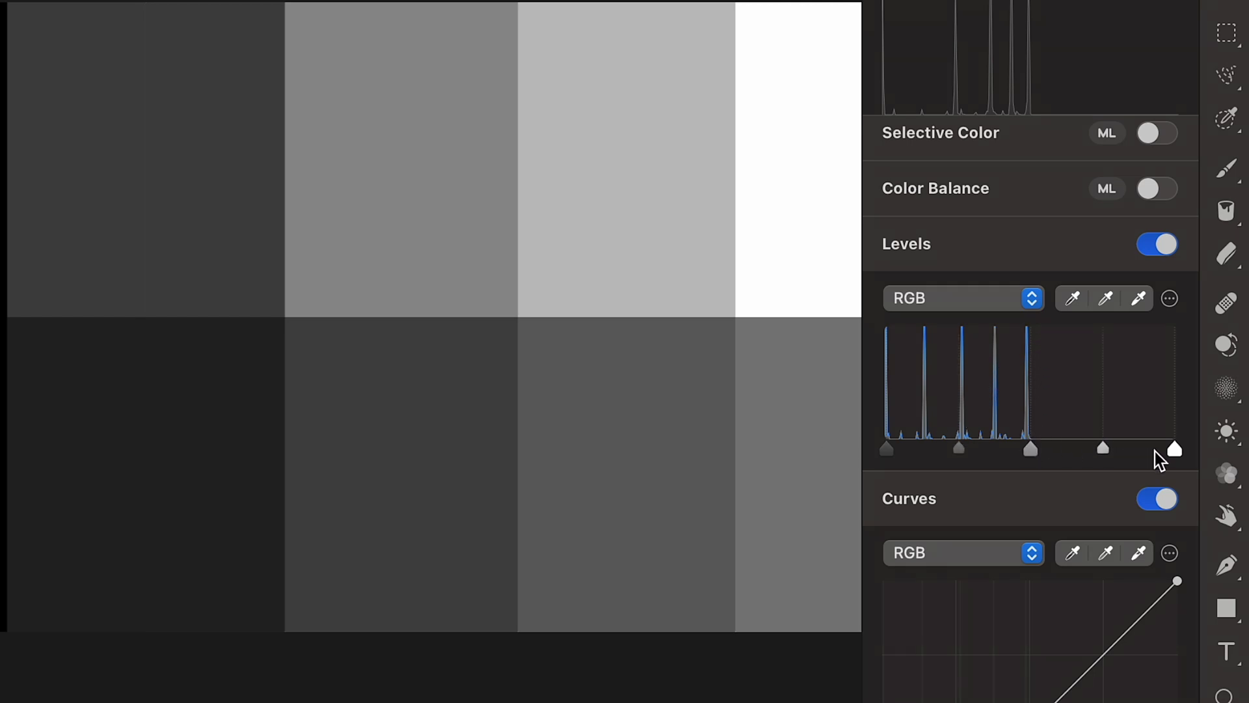
{"action": "mouse_move", "coordinate": [1172, 452]}
{"action": "left_click_drag", "start_coordinate": [1176, 450], "coordinate": [1025, 455]}
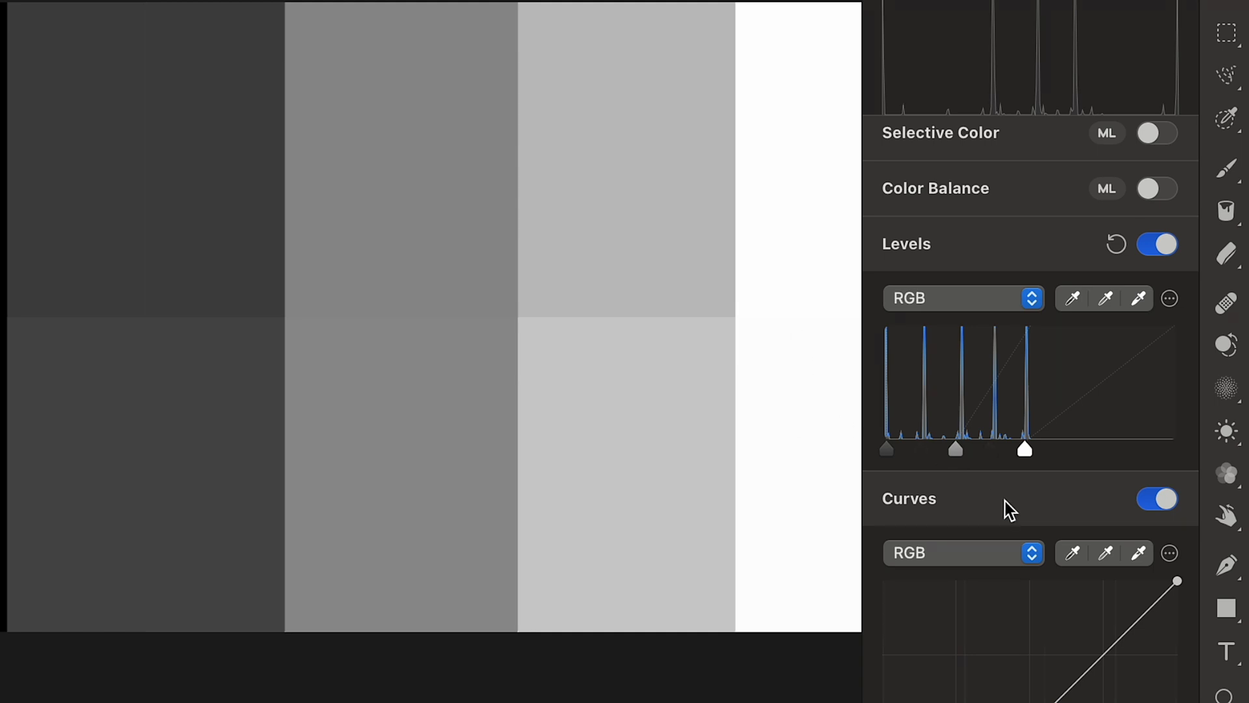
{"action": "left_click_drag", "start_coordinate": [958, 449], "coordinate": [997, 450]}
{"action": "left_click", "coordinate": [994, 451]}
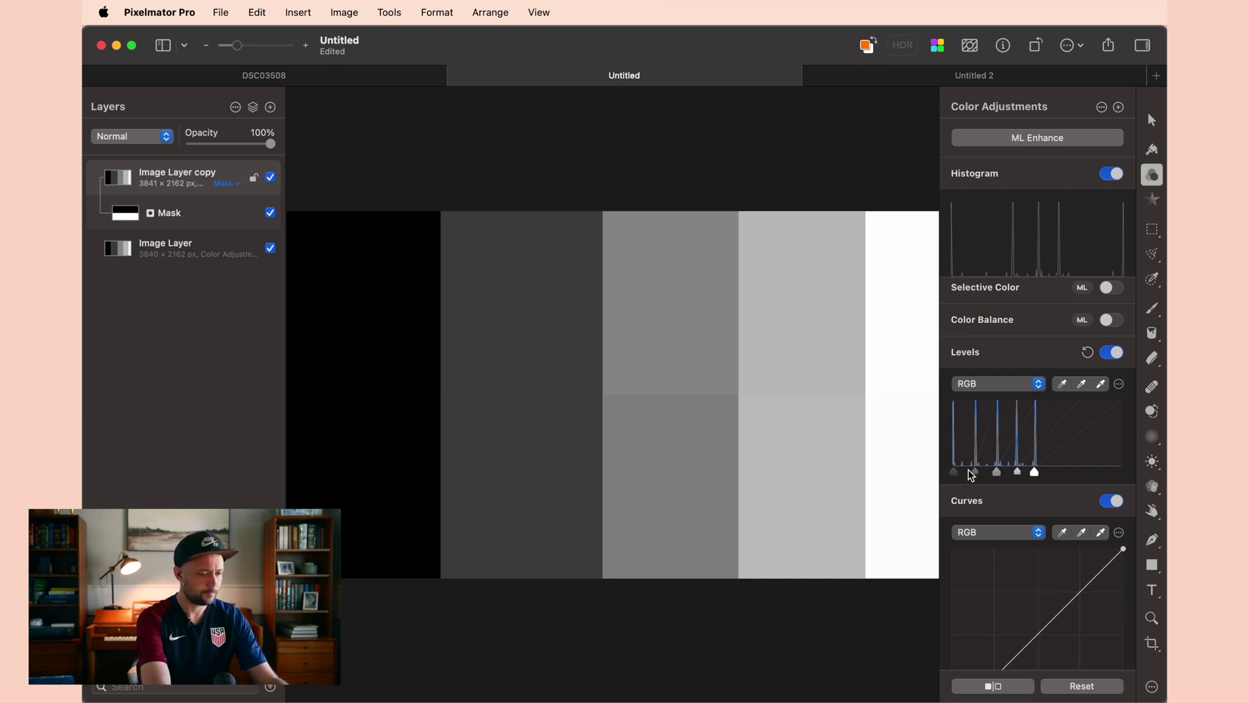
- Reset Levels, then set the white point by sampling a grey tile in the bottom row
{"action": "left_click", "coordinate": [1088, 353]}
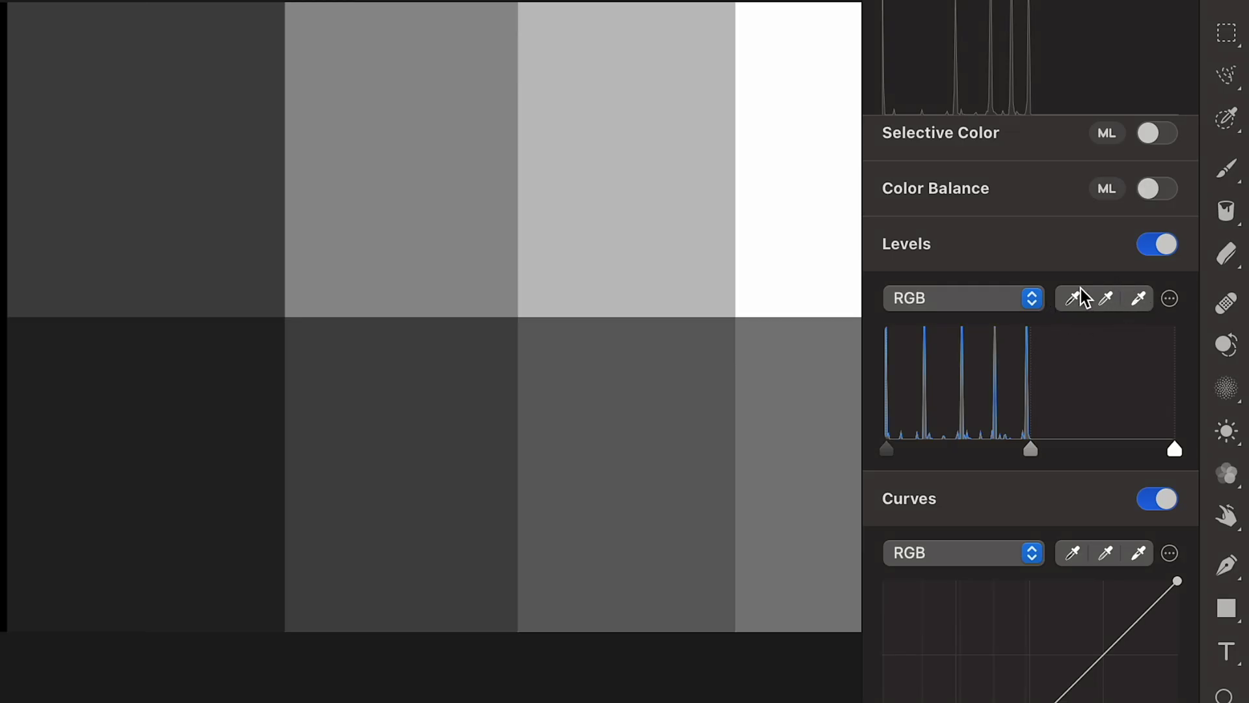
{"action": "left_click", "coordinate": [1138, 299]}
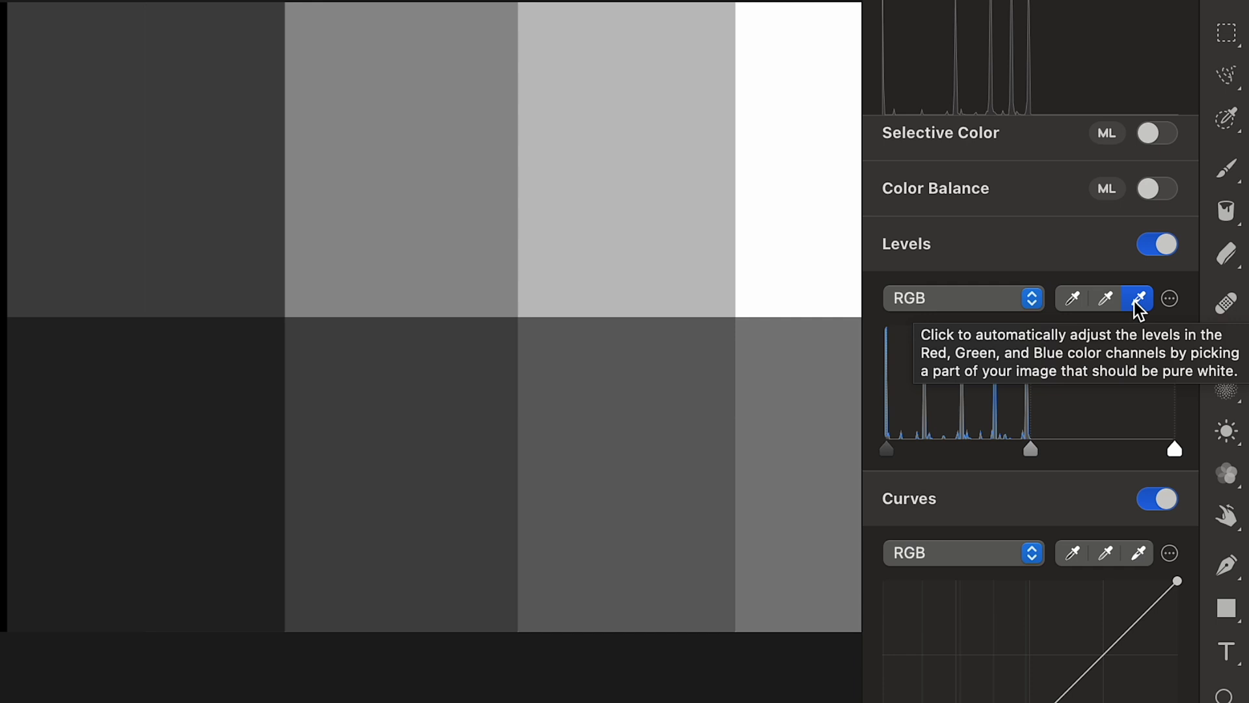
{"action": "left_click", "coordinate": [826, 433]}
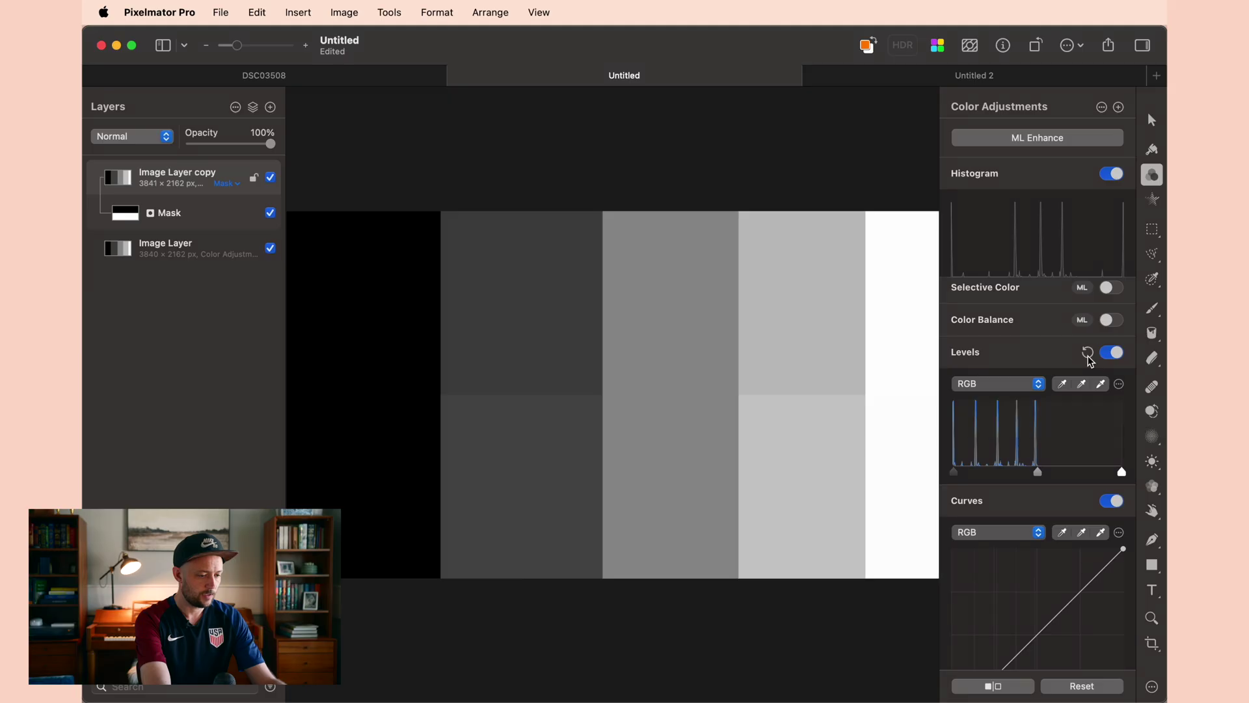
- Reset Levels, lower the Luminance white point to 62%, then return to the DSC03508 photo
{"action": "left_click", "coordinate": [1116, 244]}
{"action": "left_click", "coordinate": [1014, 299]}
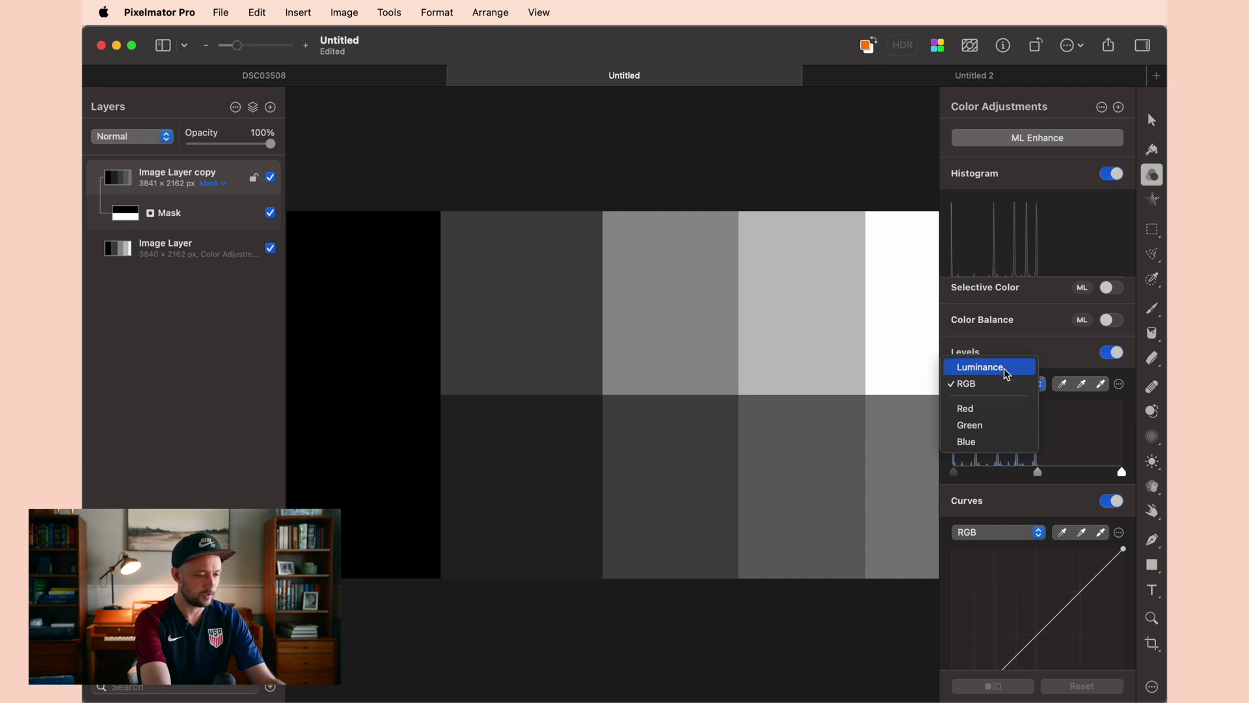
{"action": "left_click", "coordinate": [1007, 375]}
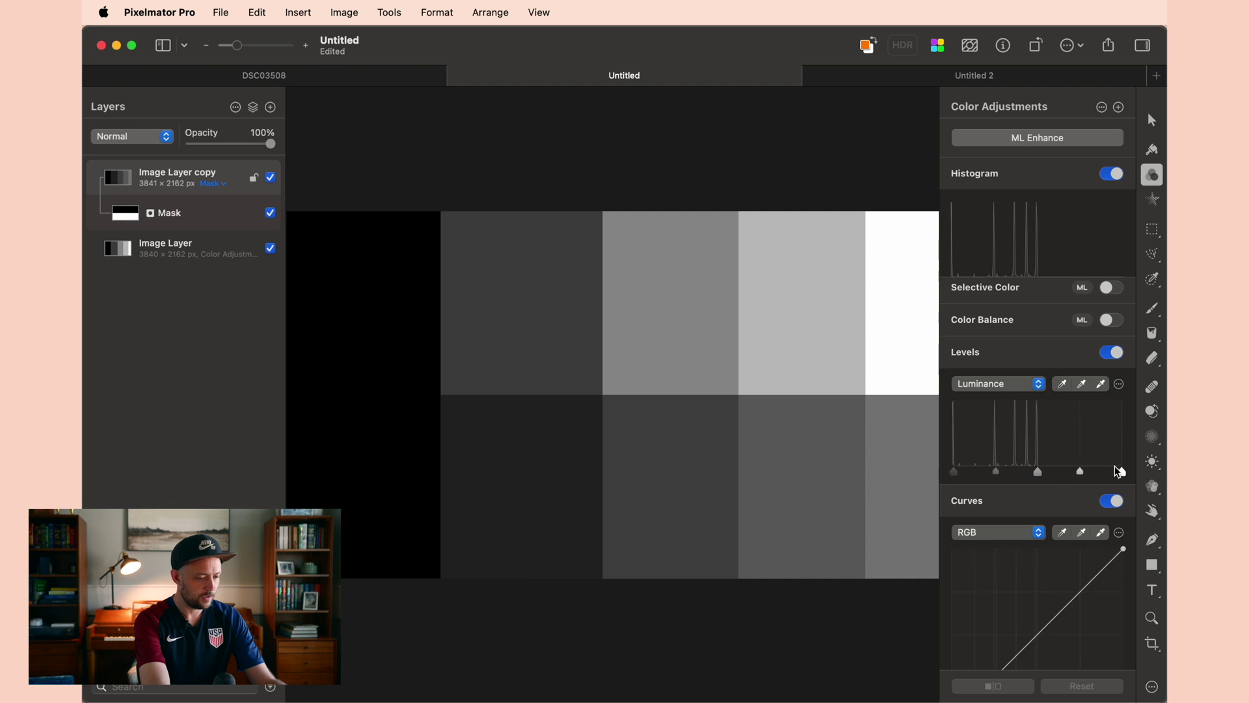
{"action": "left_click_drag", "start_coordinate": [1123, 473], "coordinate": [1041, 480]}
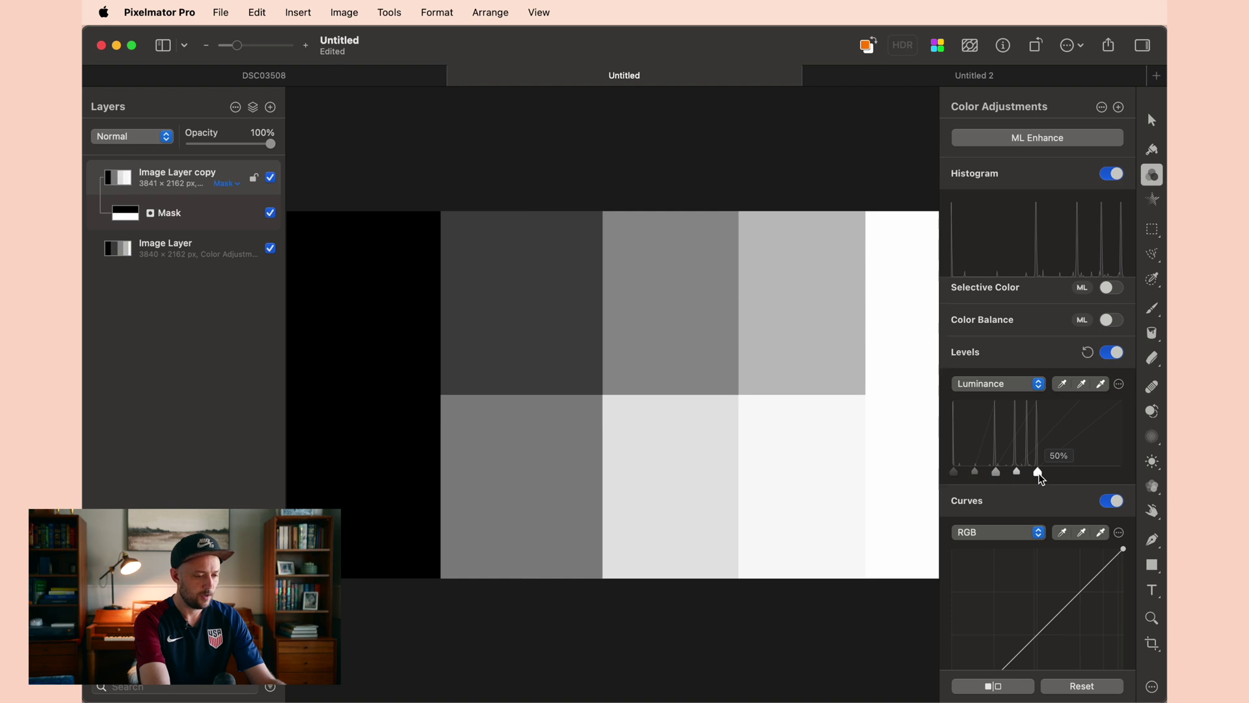
{"action": "left_click", "coordinate": [1017, 384]}
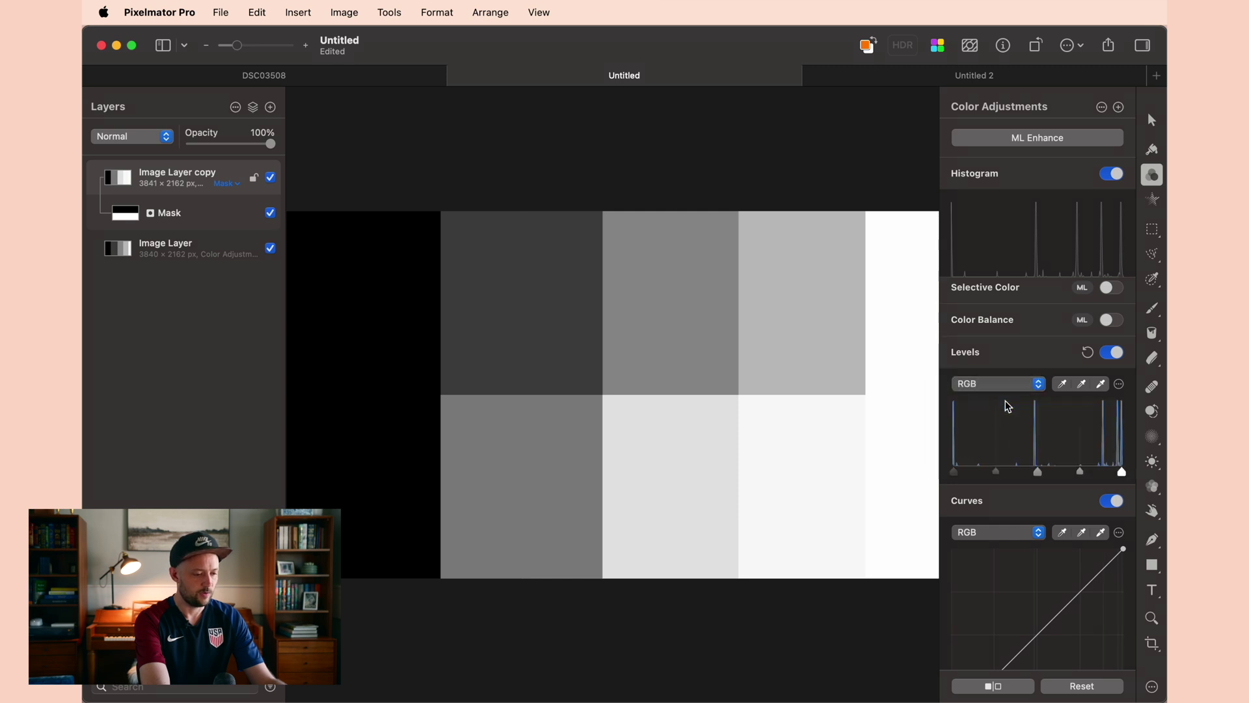
{"action": "left_click", "coordinate": [408, 75]}
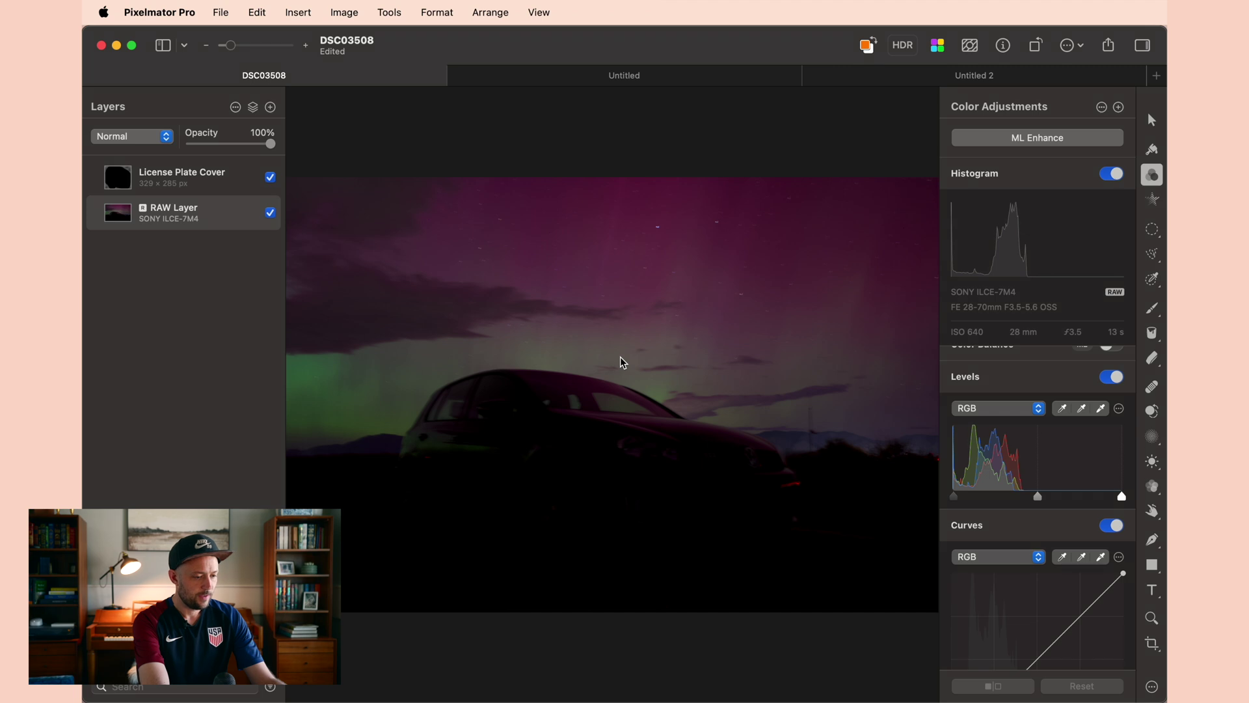
- Brighten the DSC03508 aurora photo by adjusting the Levels midtone, white-point and black-point handles
{"action": "mouse_move", "coordinate": [1013, 478]}
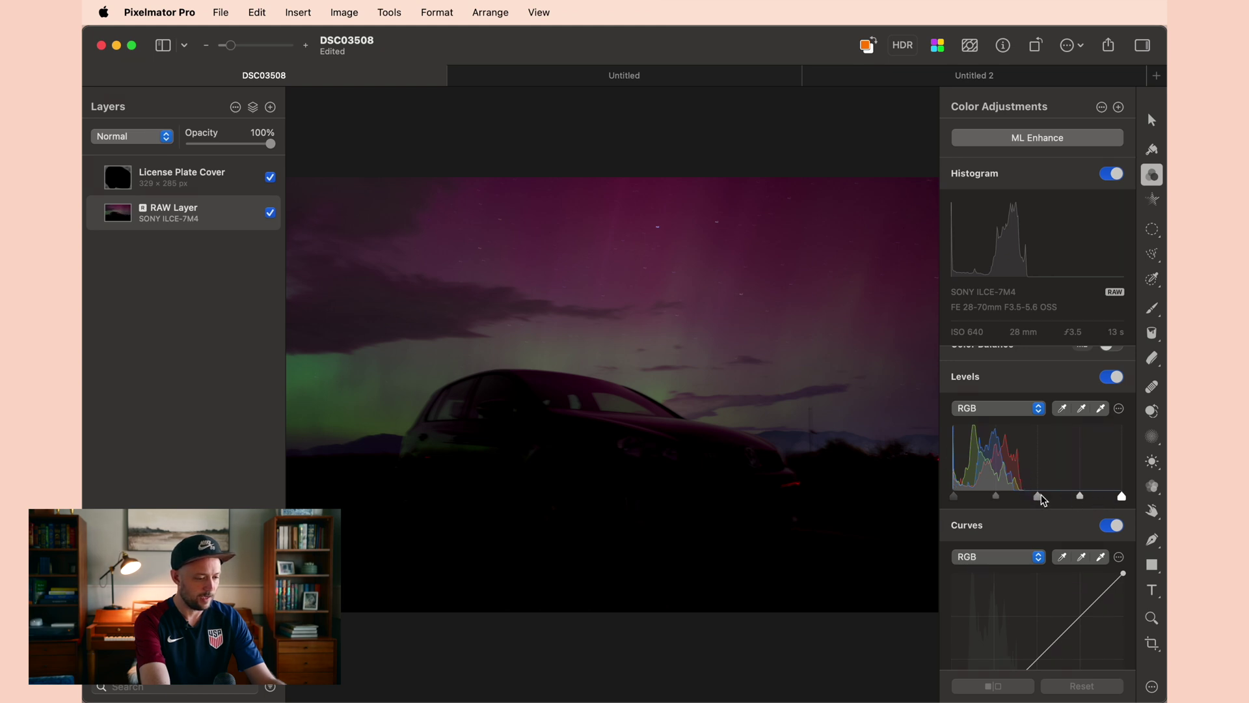
{"action": "left_click_drag", "start_coordinate": [1040, 494], "coordinate": [994, 496]}
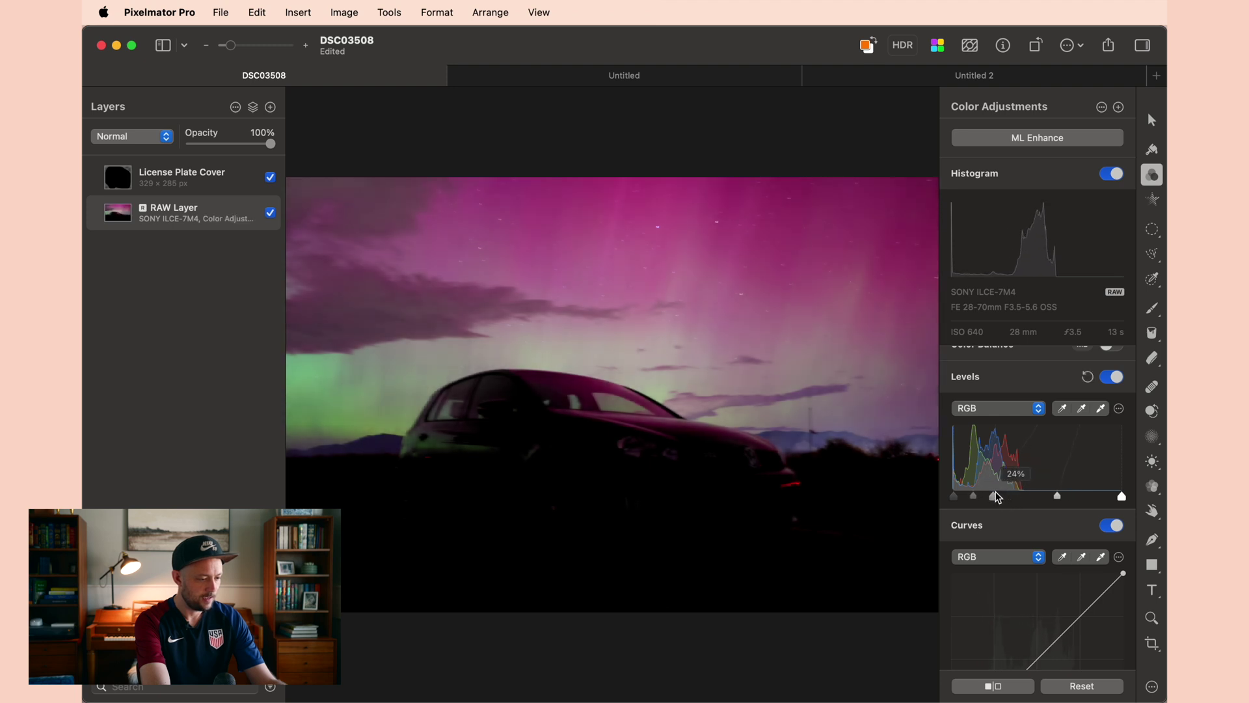
{"action": "left_click_drag", "start_coordinate": [1122, 498], "coordinate": [1023, 495]}
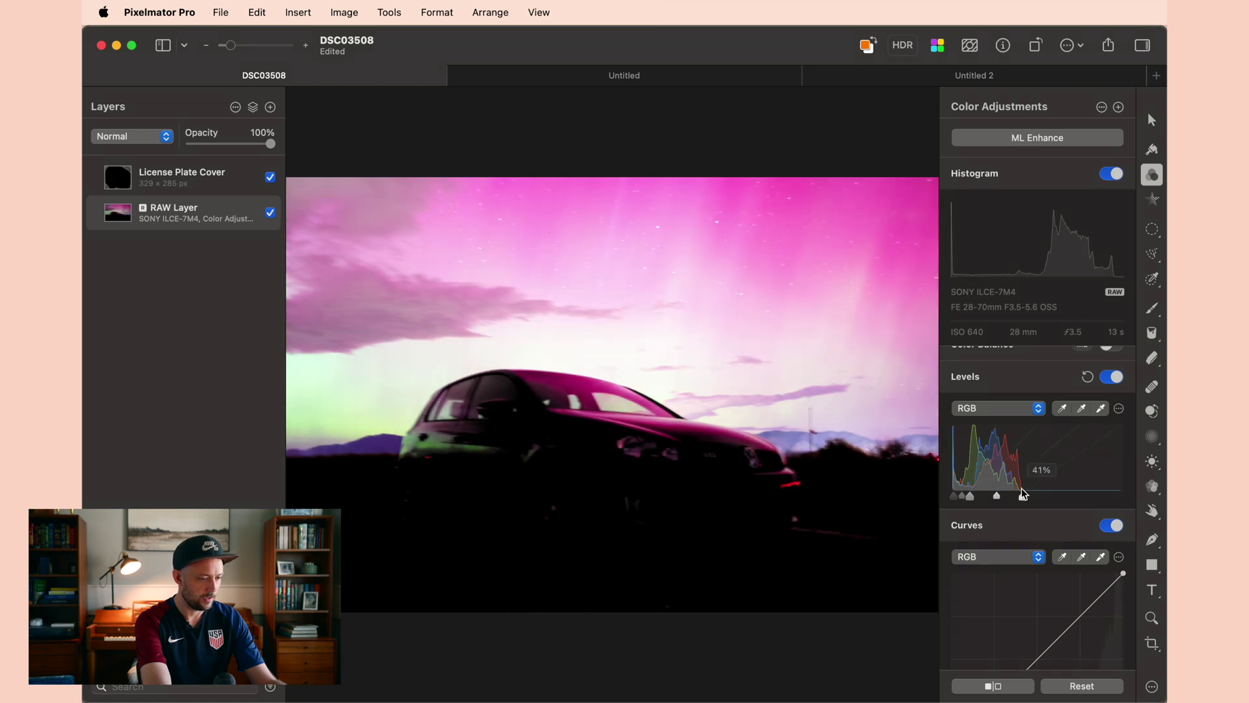
{"action": "left_click_drag", "start_coordinate": [1022, 495], "coordinate": [1122, 496]}
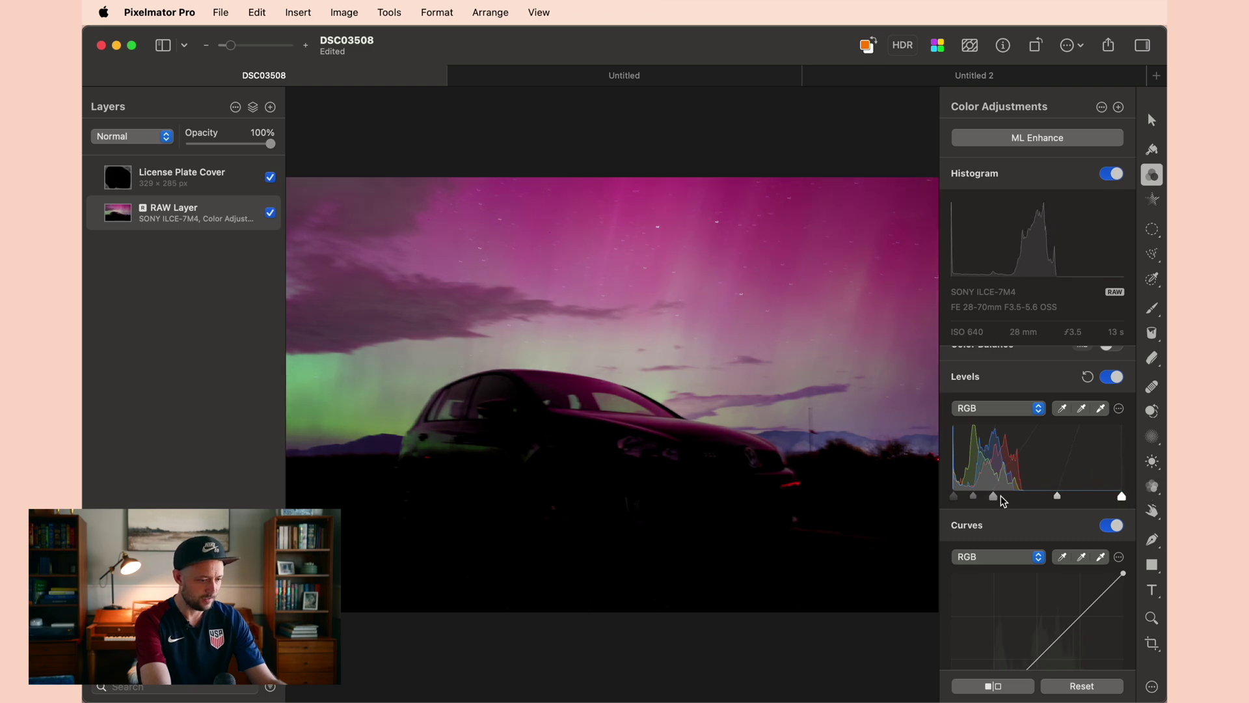
{"action": "mouse_move", "coordinate": [995, 497]}
{"action": "left_mouse_down"}
{"action": "mouse_move", "coordinate": [1052, 496]}
{"action": "mouse_move", "coordinate": [993, 497]}
{"action": "mouse_move", "coordinate": [1014, 501]}
{"action": "left_mouse_up"}
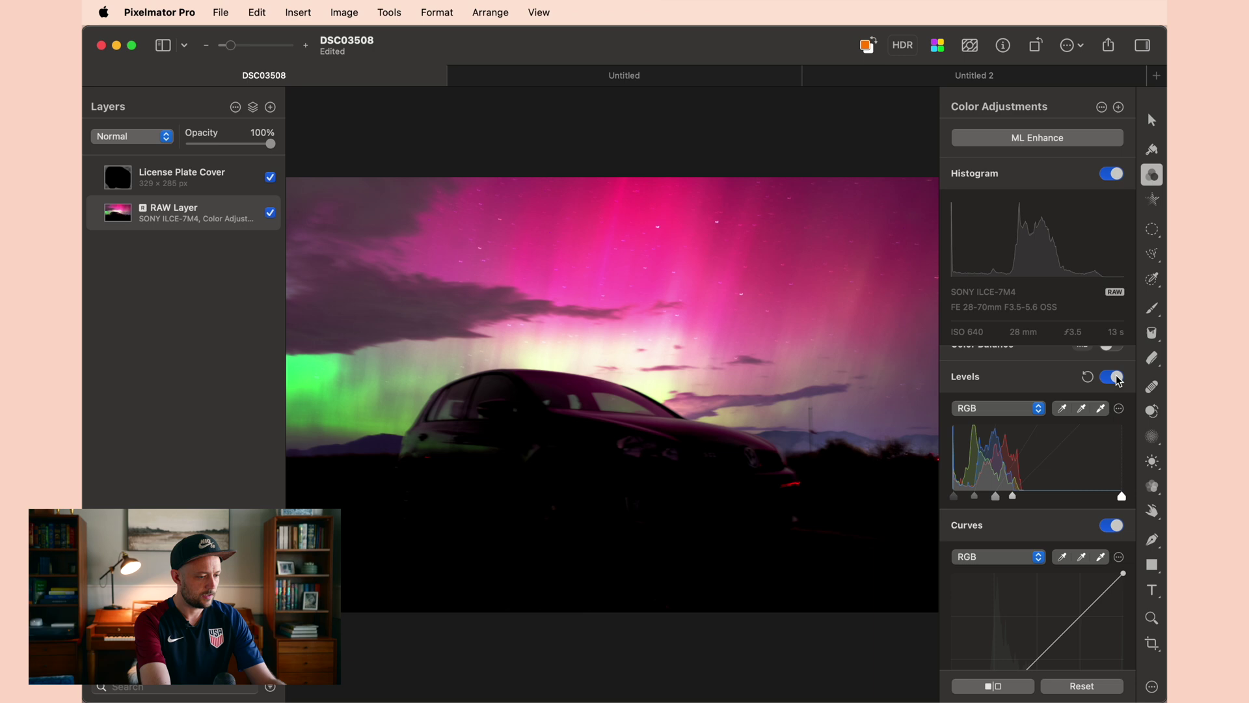
- Compare the photo with Levels off and on, then lower the black point to about 6%
{"action": "left_click", "coordinate": [1114, 377]}
{"action": "left_click", "coordinate": [1114, 377]}
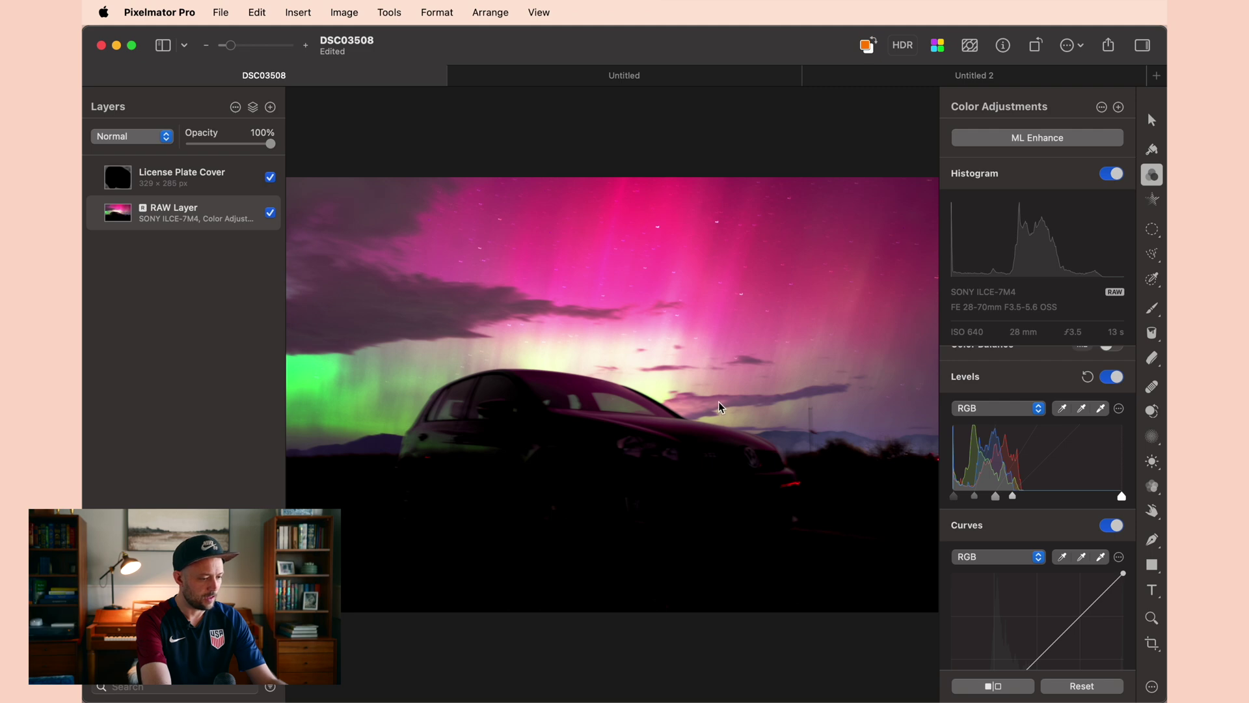
{"action": "mouse_move", "coordinate": [974, 497]}
{"action": "left_mouse_down"}
{"action": "mouse_move", "coordinate": [1005, 502]}
{"action": "mouse_move", "coordinate": [988, 500]}
{"action": "left_mouse_up"}
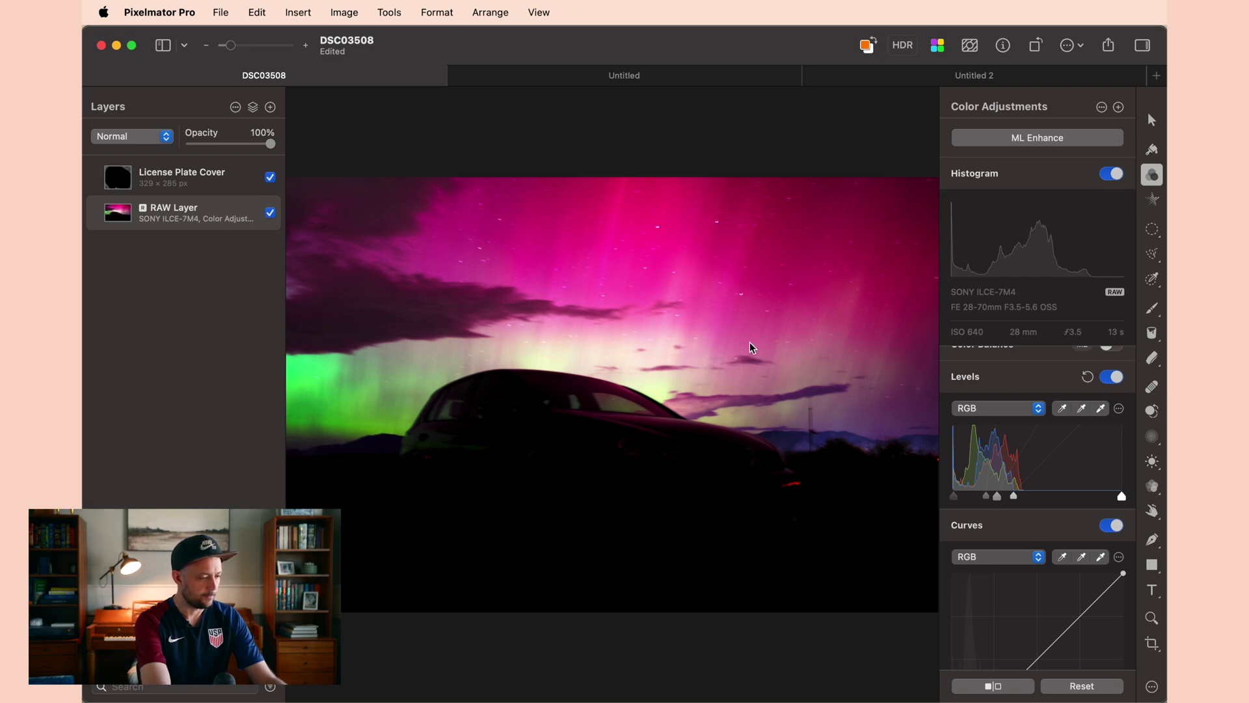
{"action": "scroll", "coordinate": [963, 459], "scroll_direction": "down", "scroll_amount": 10}
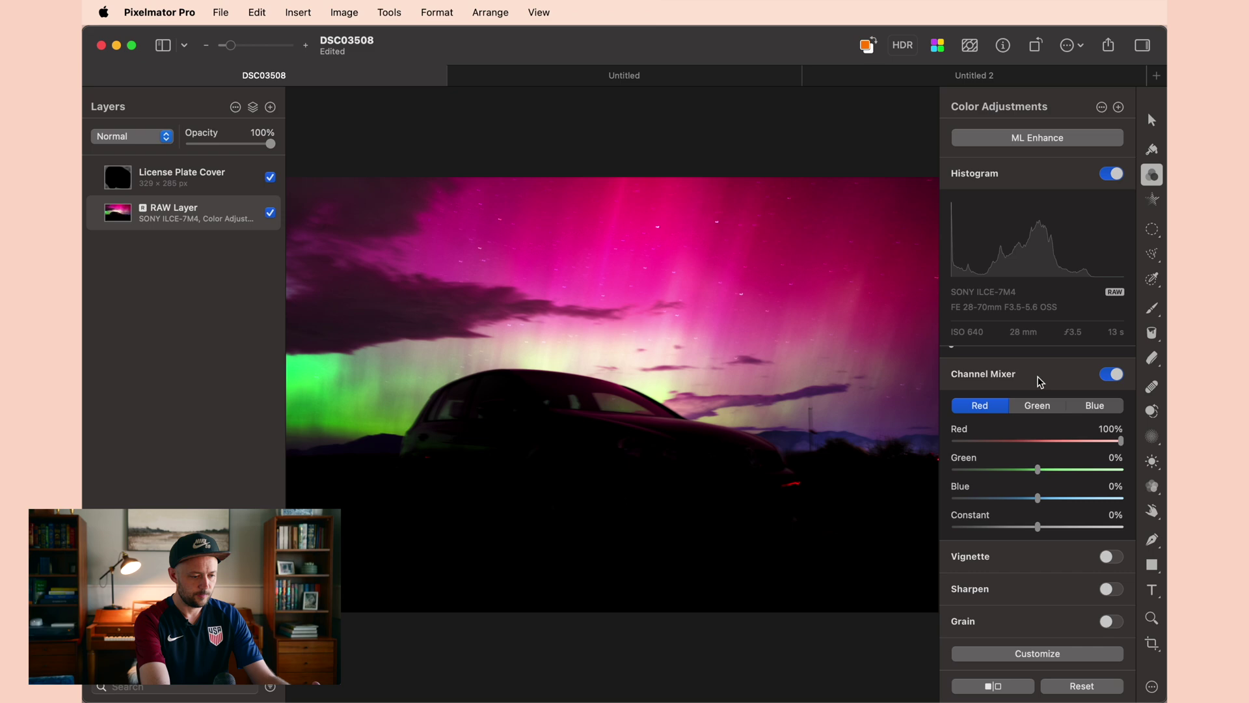
- Switch to the Untitled 2 colour-bar image and sample the bars to read their RGB values
{"action": "left_click", "coordinate": [909, 84]}
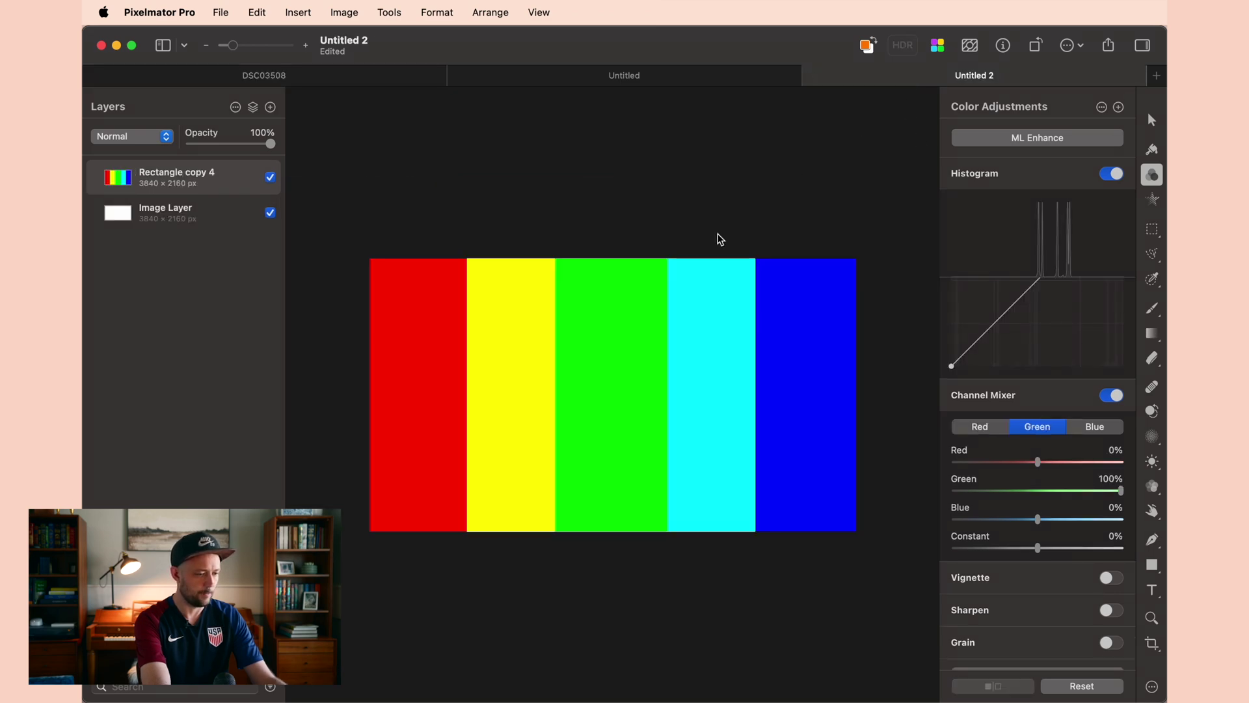
{"action": "key", "text": "alt"}
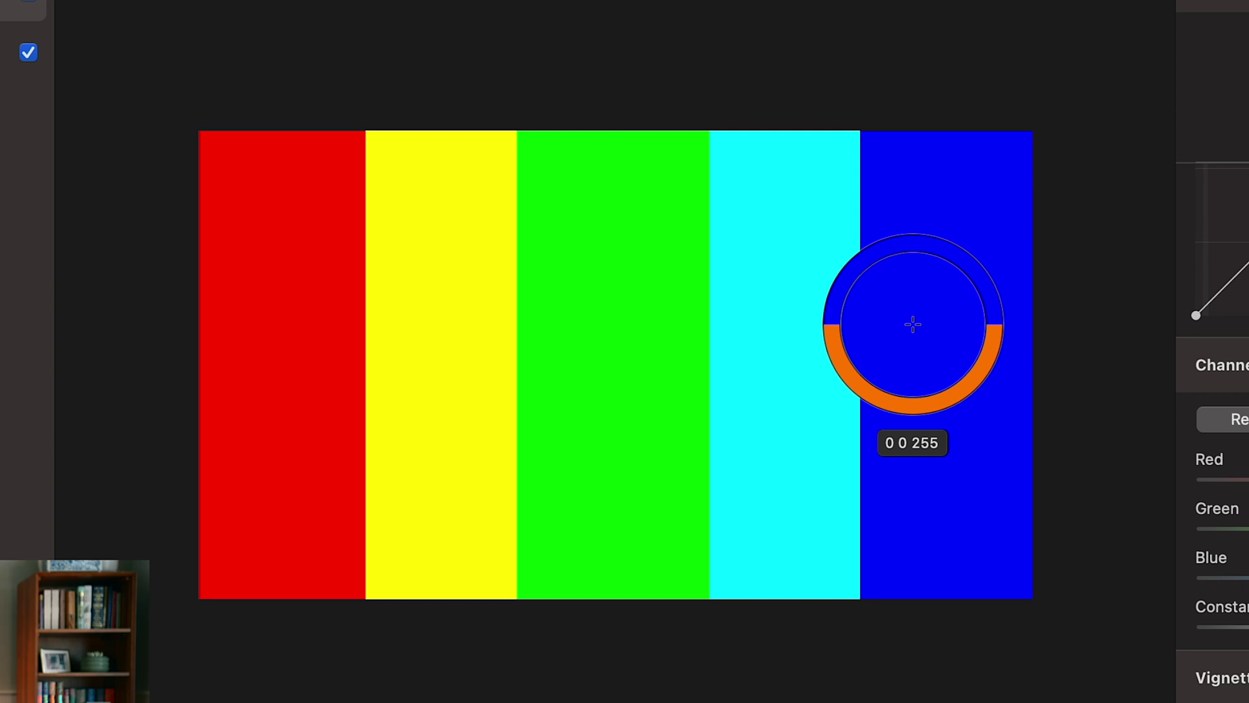
{"action": "left_click", "coordinate": [444, 345]}
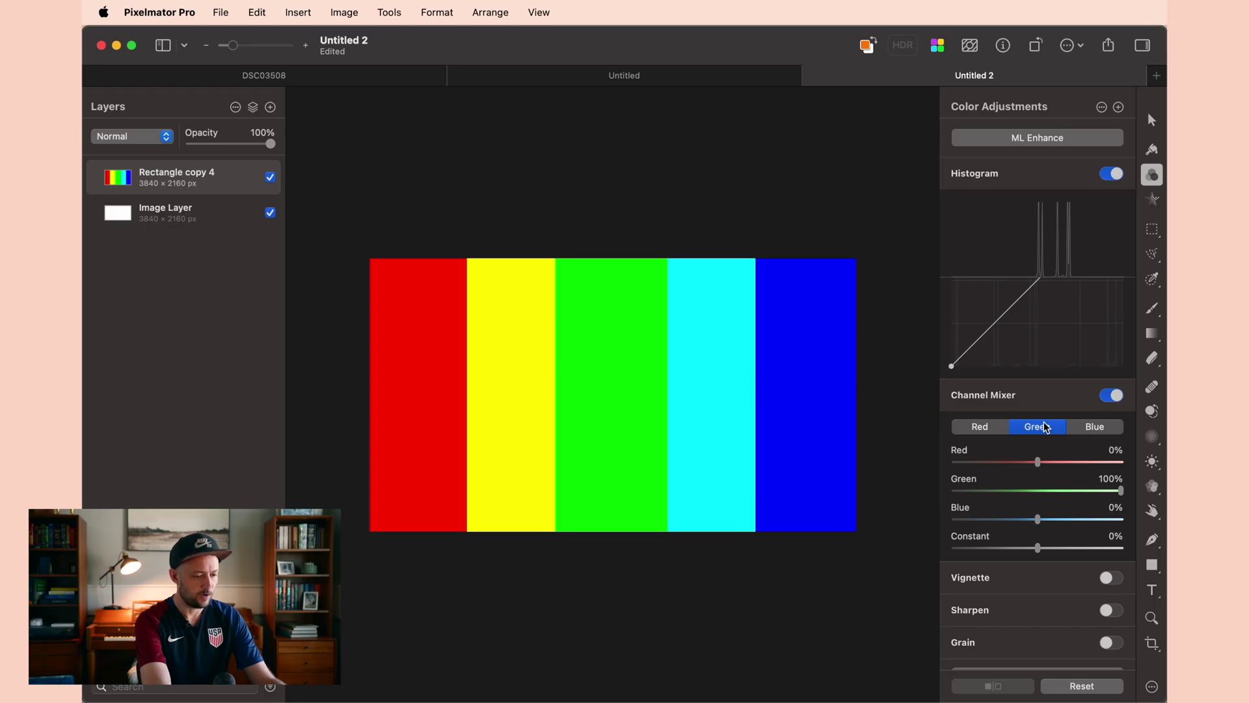
{"action": "key", "text": "i"}
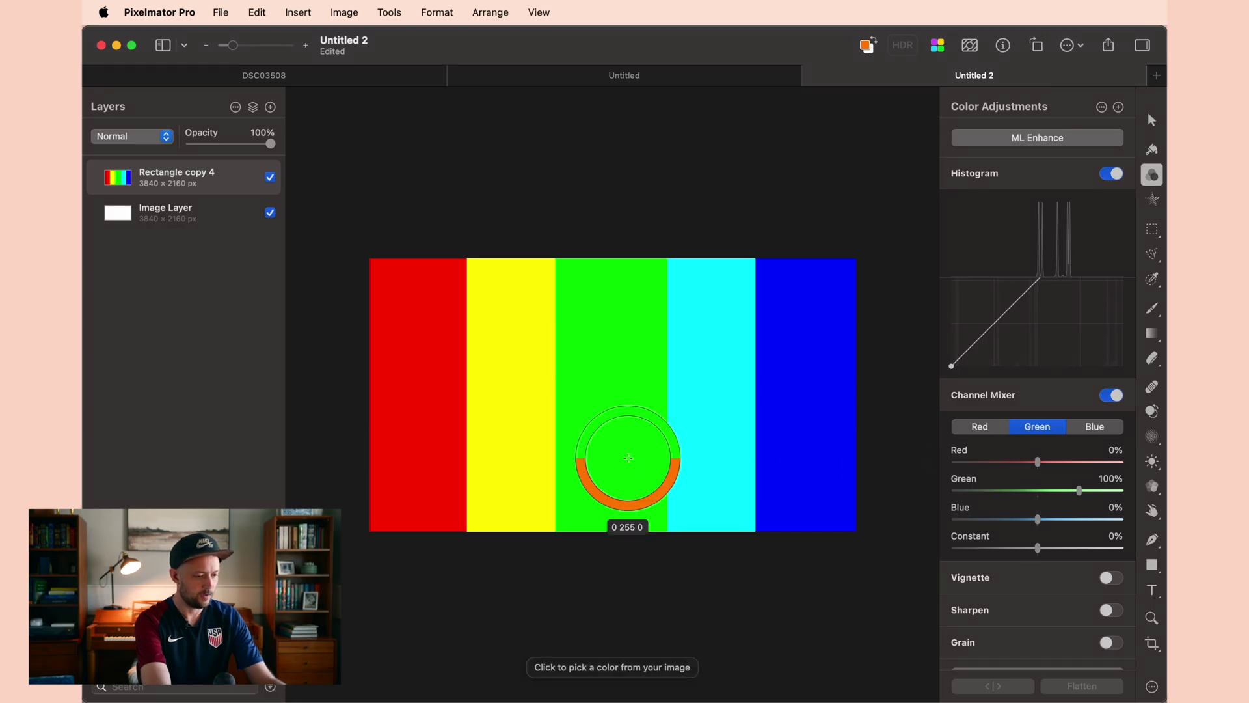
{"action": "left_click", "coordinate": [629, 458]}
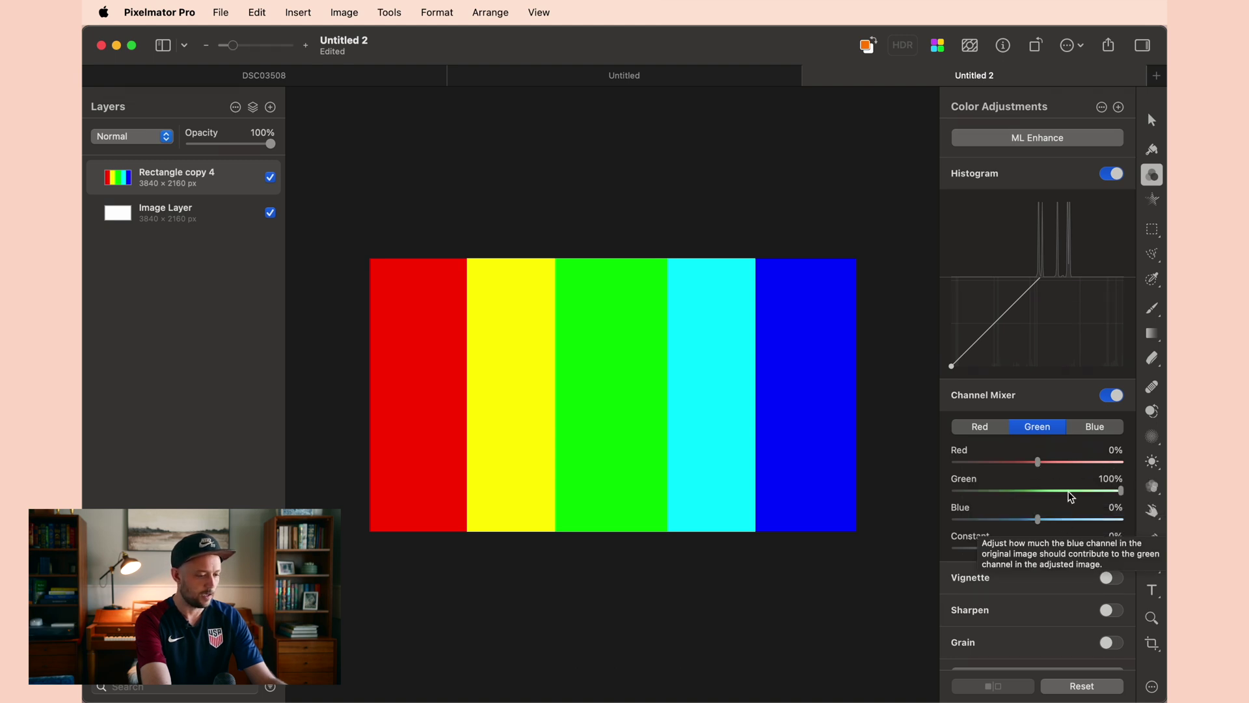
{"action": "left_click_drag", "start_coordinate": [1122, 492], "coordinate": [1039, 494]}
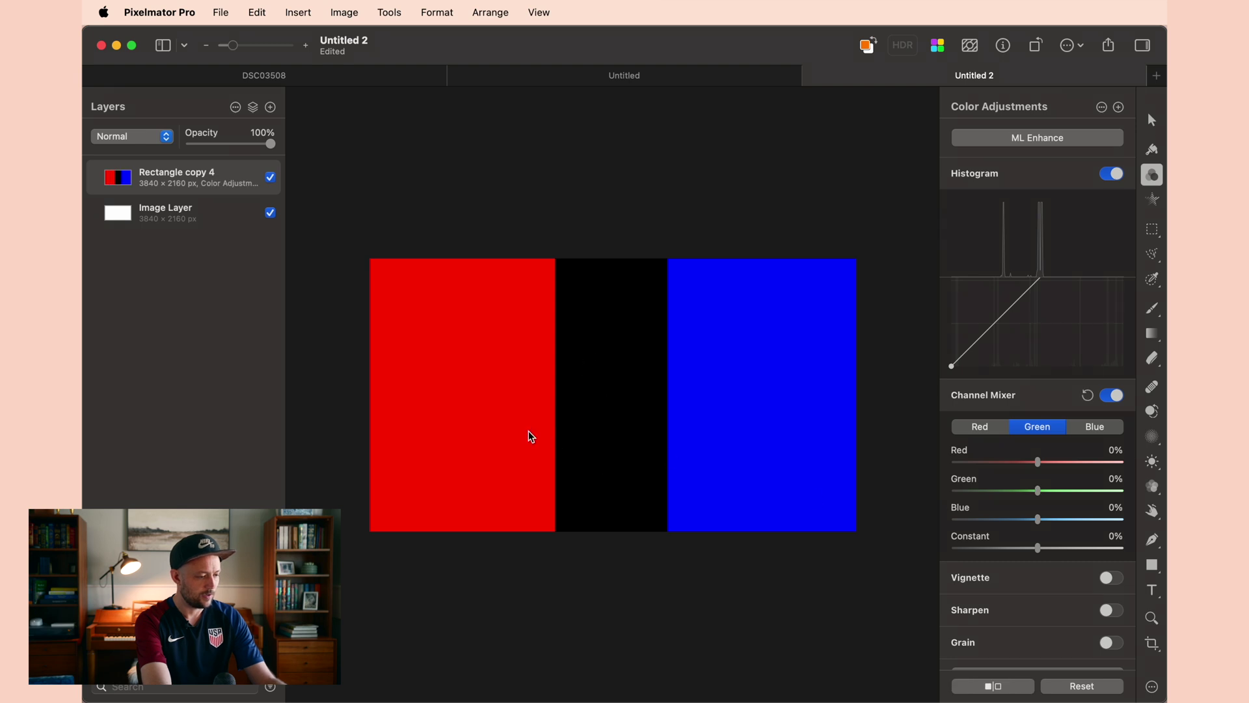
{"action": "key", "text": "alt"}
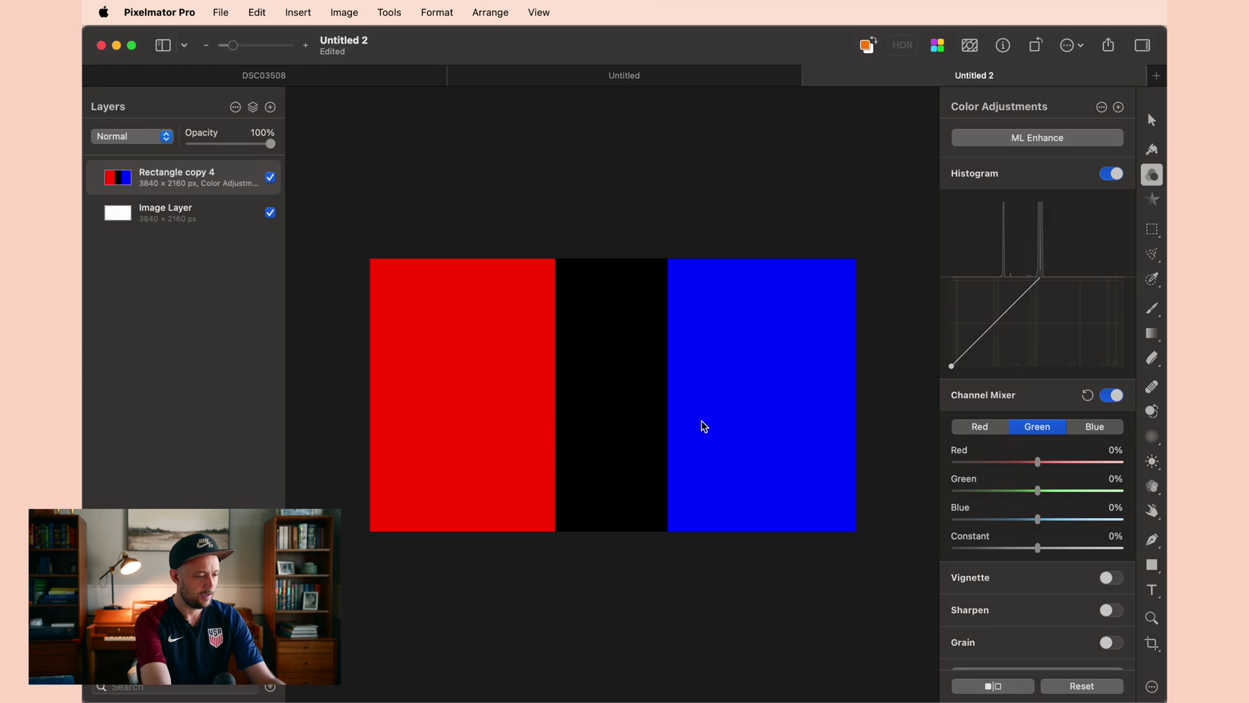
{"action": "key", "text": "alt"}
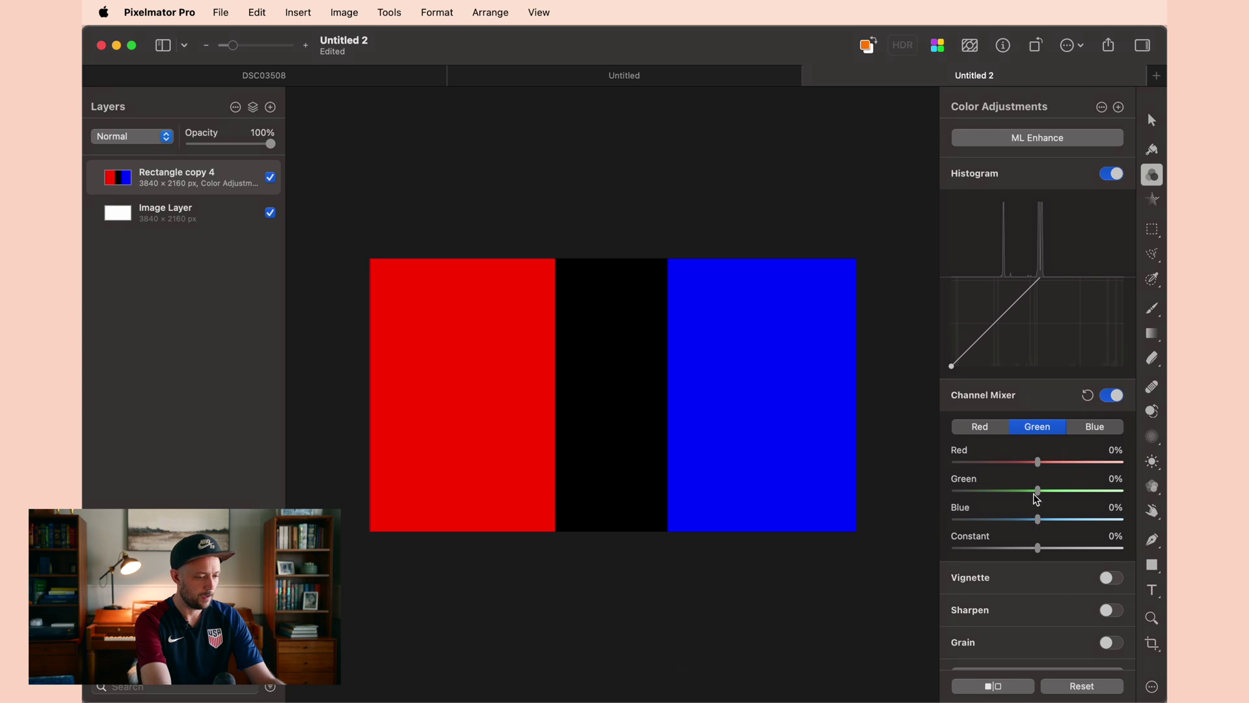
{"action": "left_click_drag", "start_coordinate": [1038, 491], "coordinate": [1137, 496]}
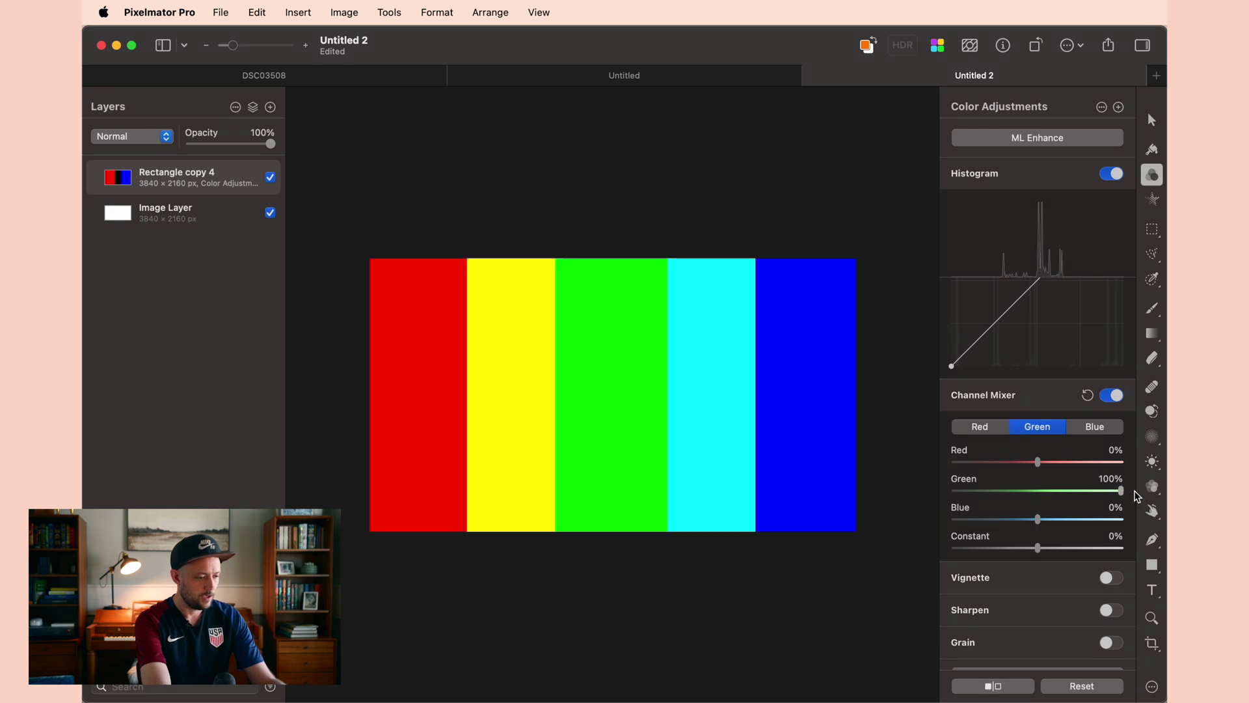
- Set Channel Mixer's Blue output to 100% Green and 37% Blue, then return to DSC03508
{"action": "left_click", "coordinate": [1101, 431]}
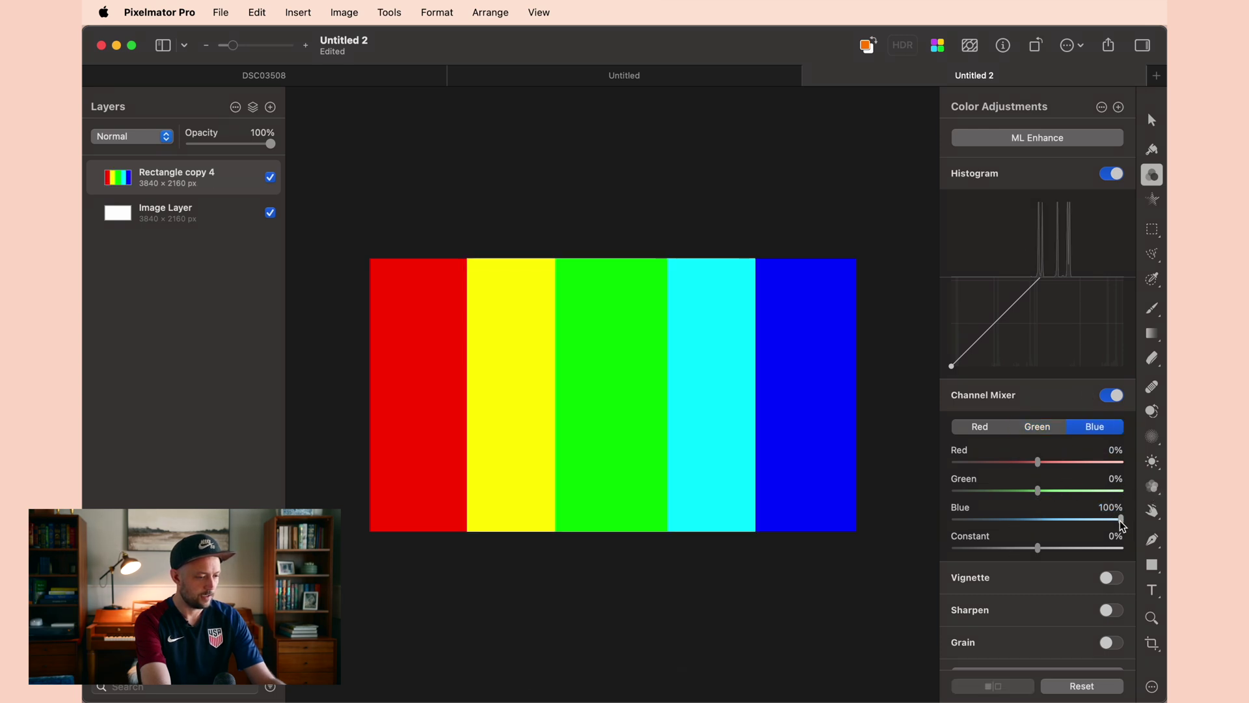
{"action": "left_click_drag", "start_coordinate": [1121, 519], "coordinate": [1134, 487]}
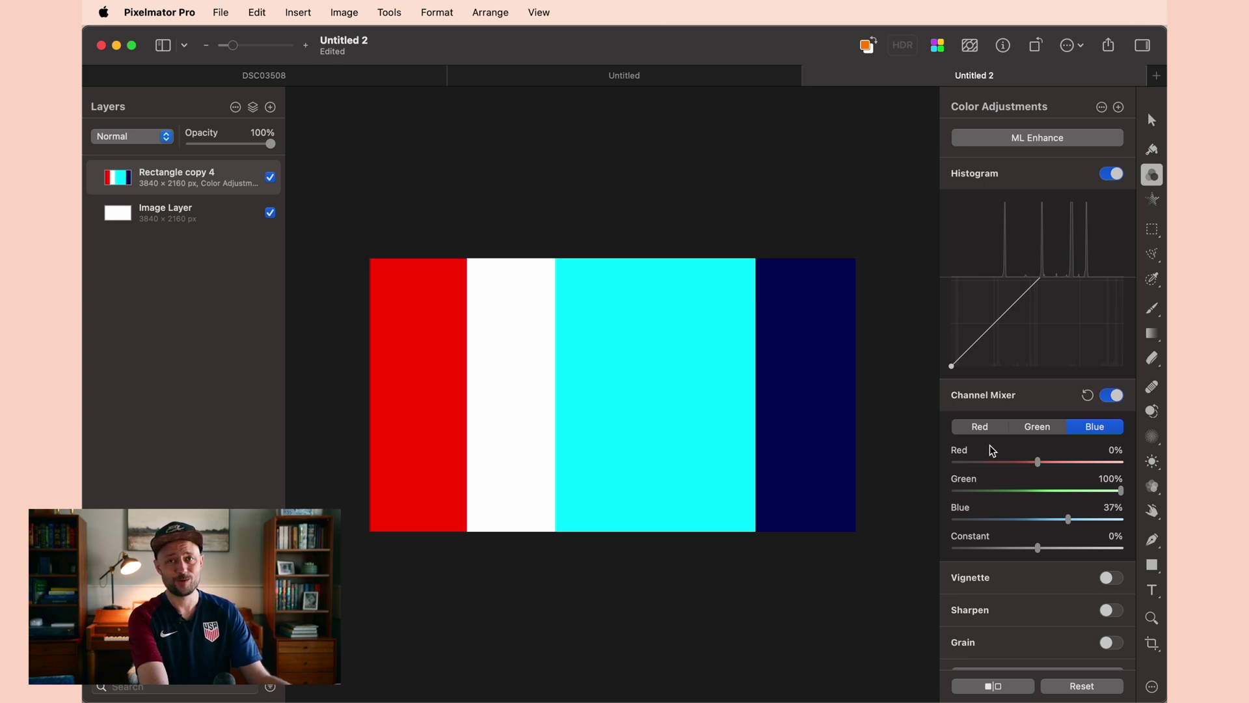
{"action": "key", "text": "ctrl+Tab"}
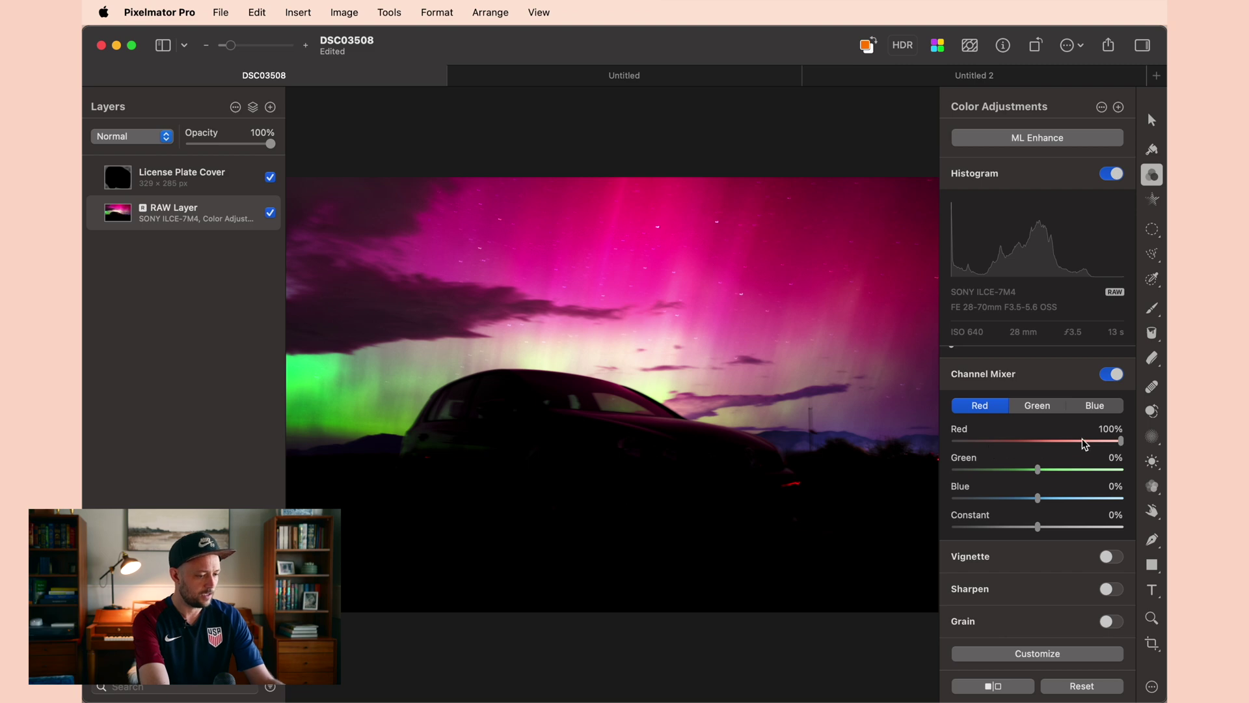
- Adjust red in the Red output, mix 13% Red into the Blue output, and compare Channel Mixer off and on
{"action": "left_click_drag", "start_coordinate": [1119, 441], "coordinate": [1063, 449]}
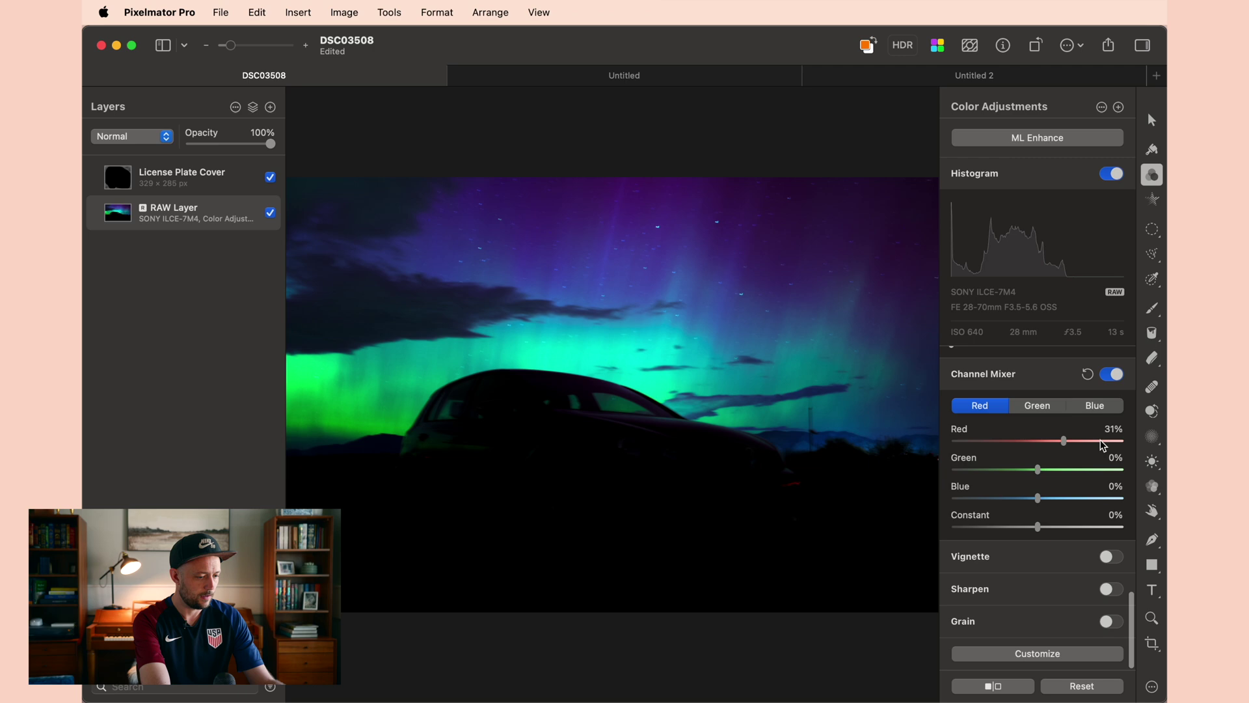
{"action": "mouse_move", "coordinate": [1064, 442]}
{"action": "left_mouse_down"}
{"action": "mouse_move", "coordinate": [1114, 447]}
{"action": "mouse_move", "coordinate": [1083, 449]}
{"action": "left_mouse_up"}
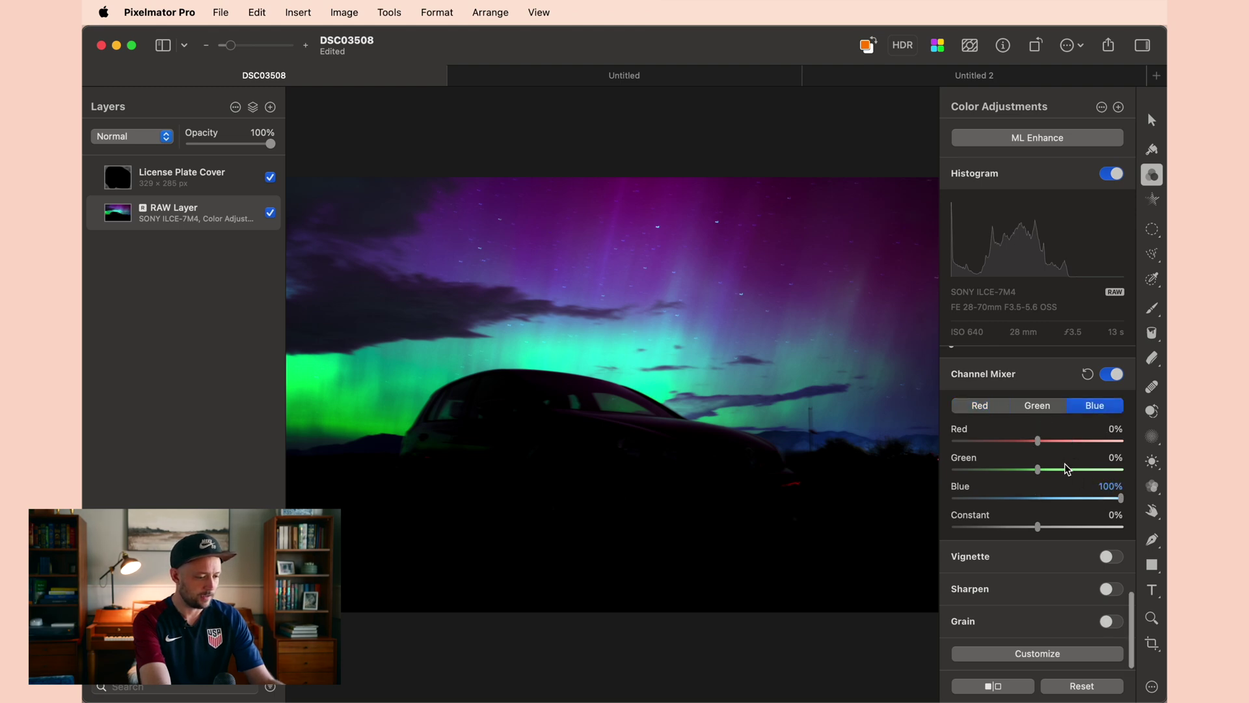
{"action": "mouse_move", "coordinate": [1047, 450]}
{"action": "left_mouse_down"}
{"action": "mouse_move", "coordinate": [1084, 448]}
{"action": "mouse_move", "coordinate": [1052, 454]}
{"action": "left_mouse_up"}
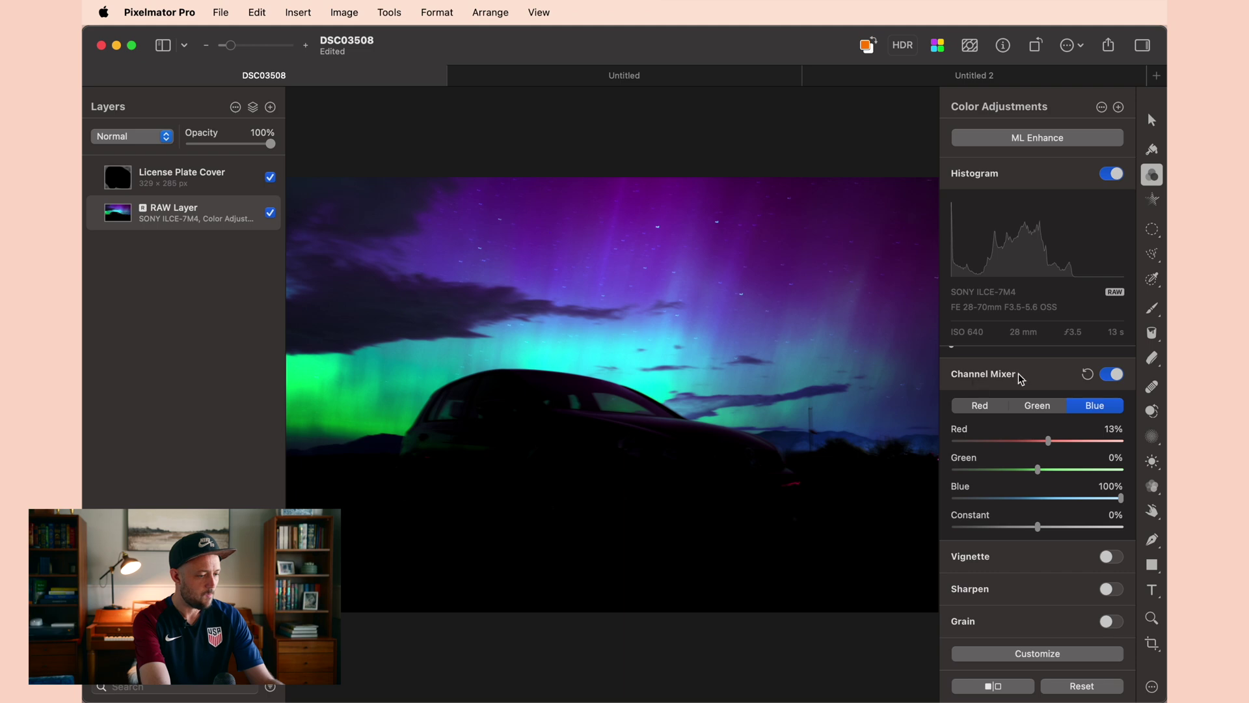
{"action": "left_click", "coordinate": [1116, 378]}
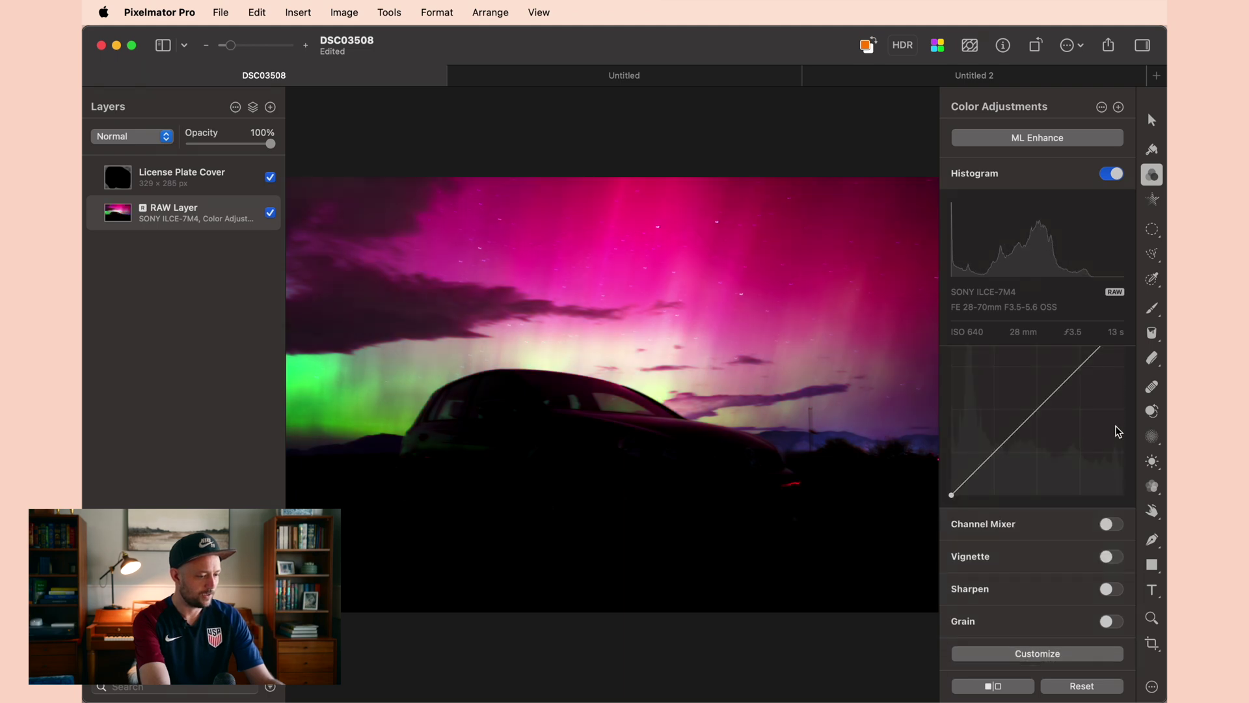
{"action": "left_click", "coordinate": [1112, 524]}
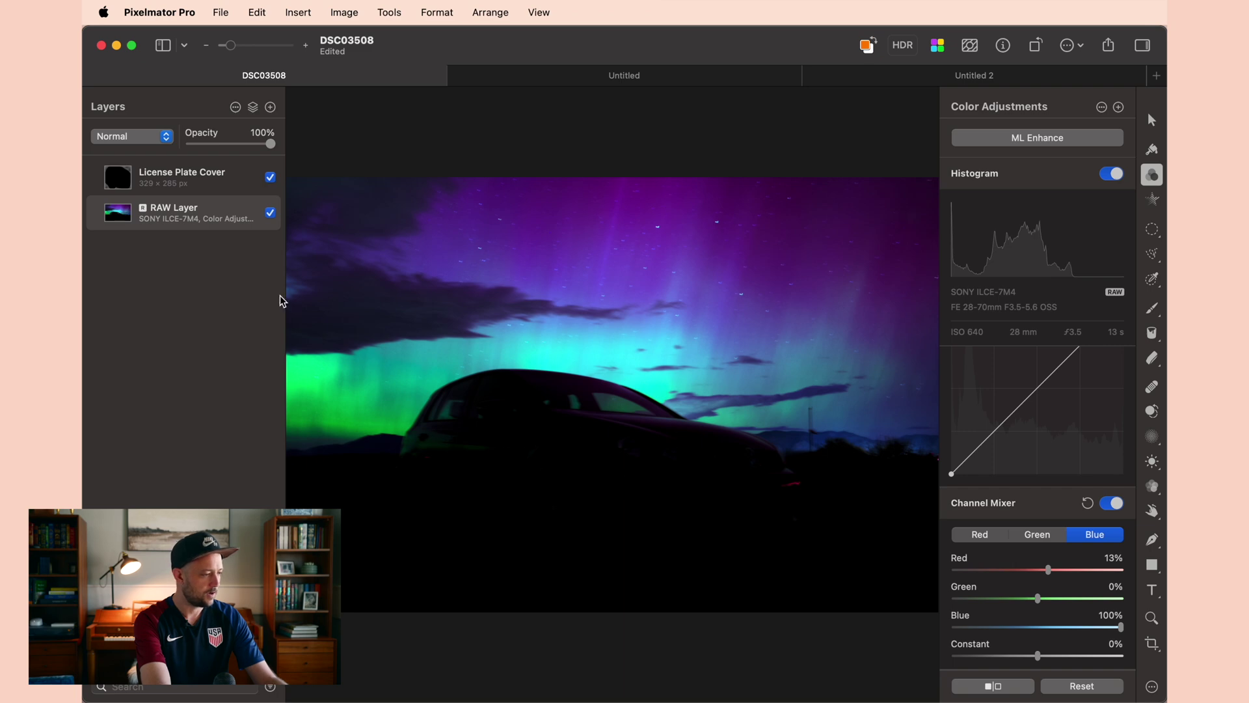
- Add a Color Adjustments layer and apply a Subject Mask of the car to it
{"action": "left_click", "coordinate": [270, 107]}
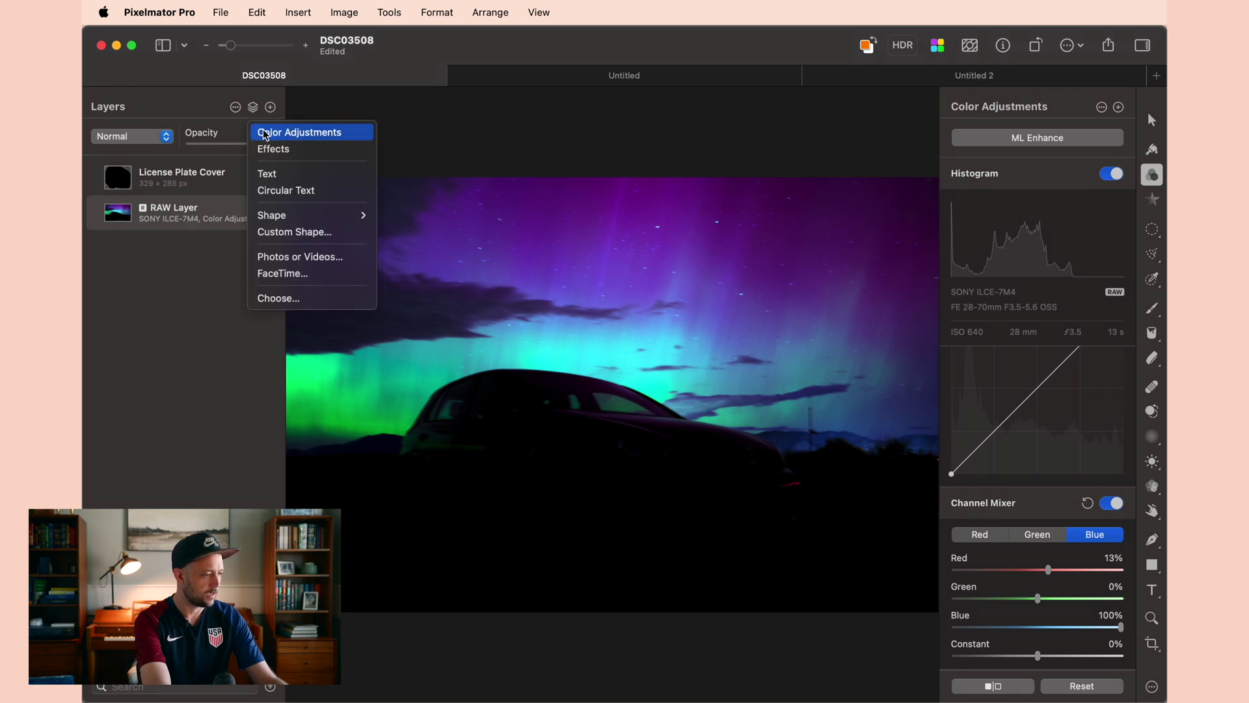
{"action": "left_click", "coordinate": [265, 132]}
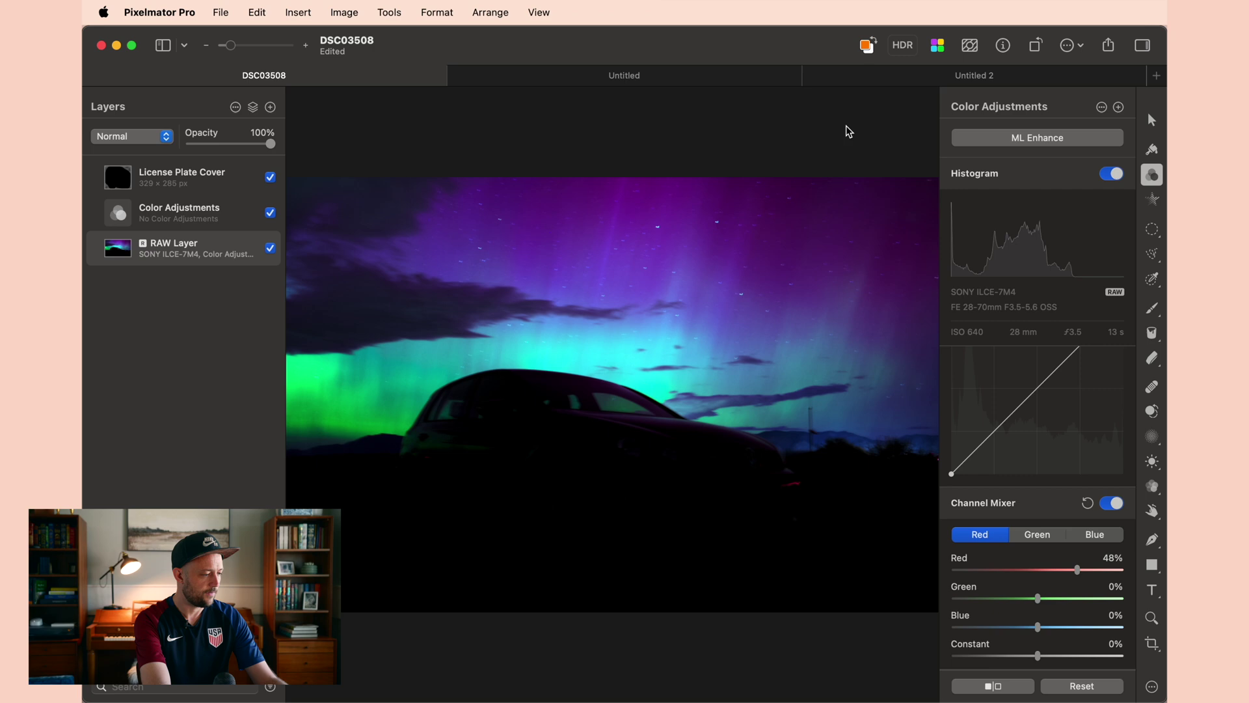
{"action": "left_click", "coordinate": [970, 47]}
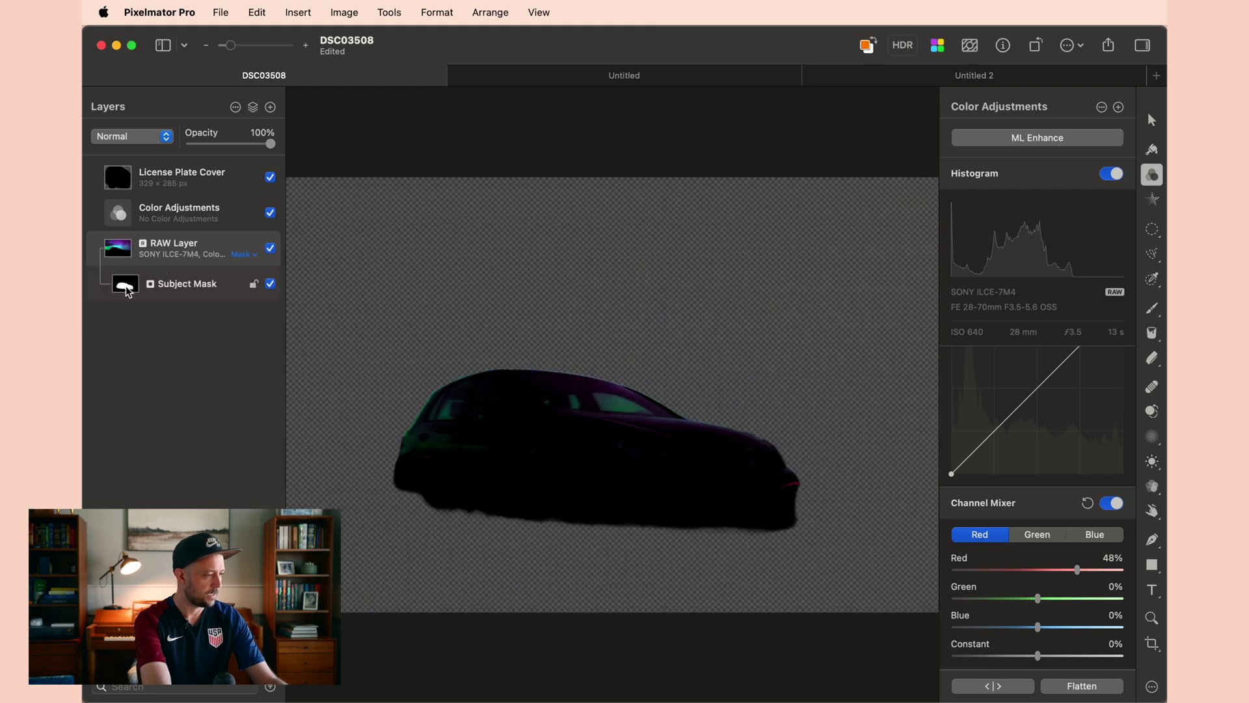
{"action": "left_click_drag", "start_coordinate": [128, 291], "coordinate": [167, 226]}
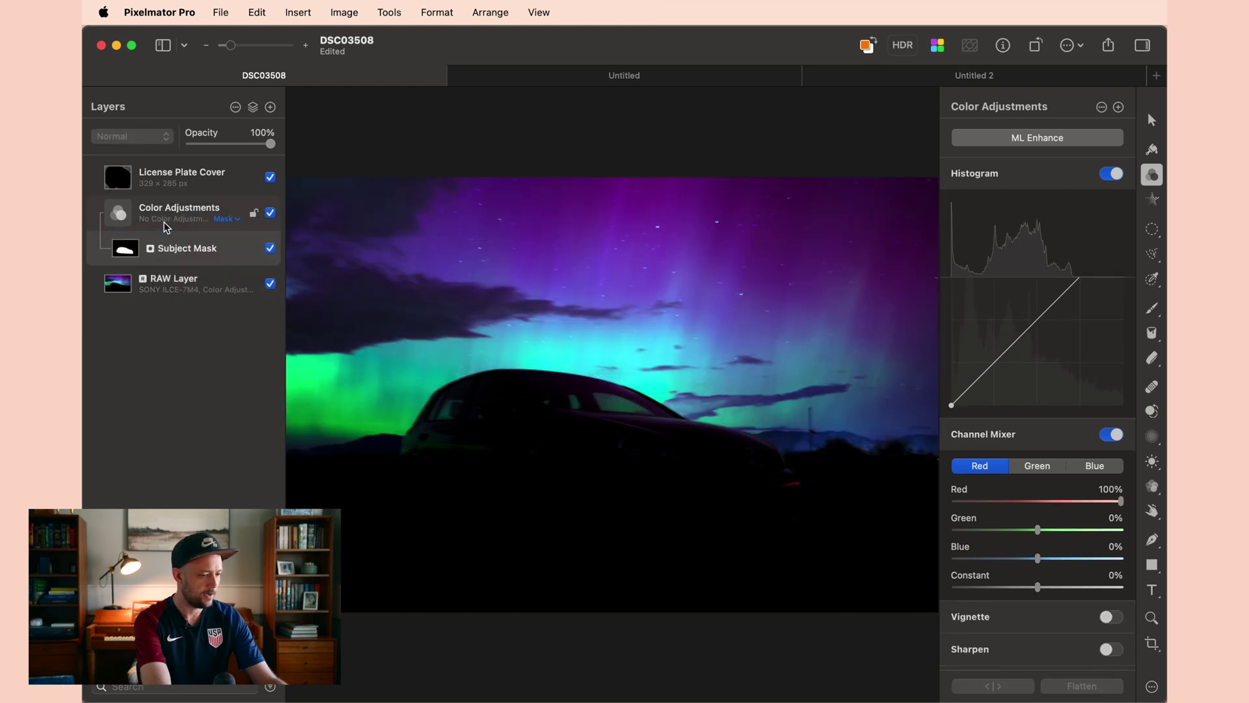
- Raise Exposure on the car-masked adjustments layer and add two RGB Curves points forming an S-curve
{"action": "scroll", "coordinate": [1023, 449], "scroll_direction": "up", "scroll_amount": 10}
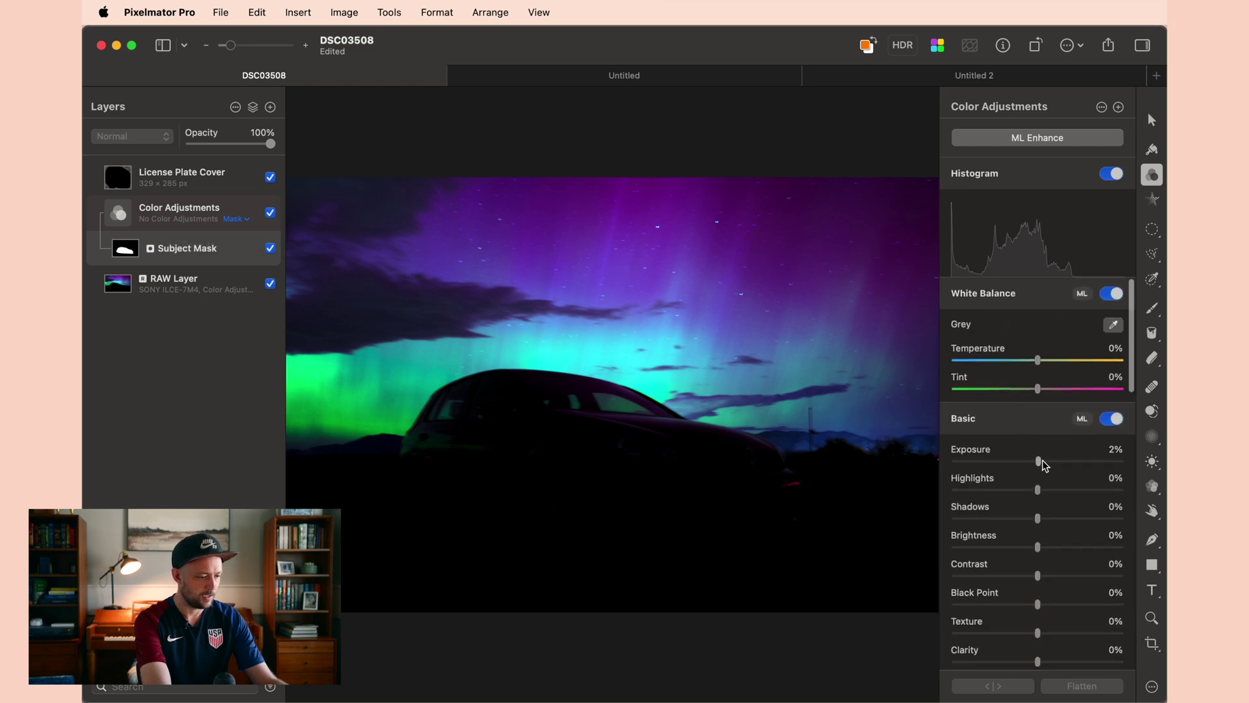
{"action": "left_click_drag", "start_coordinate": [1037, 461], "coordinate": [1103, 465]}
{"action": "scroll", "coordinate": [1041, 544], "scroll_direction": "down", "scroll_amount": 10}
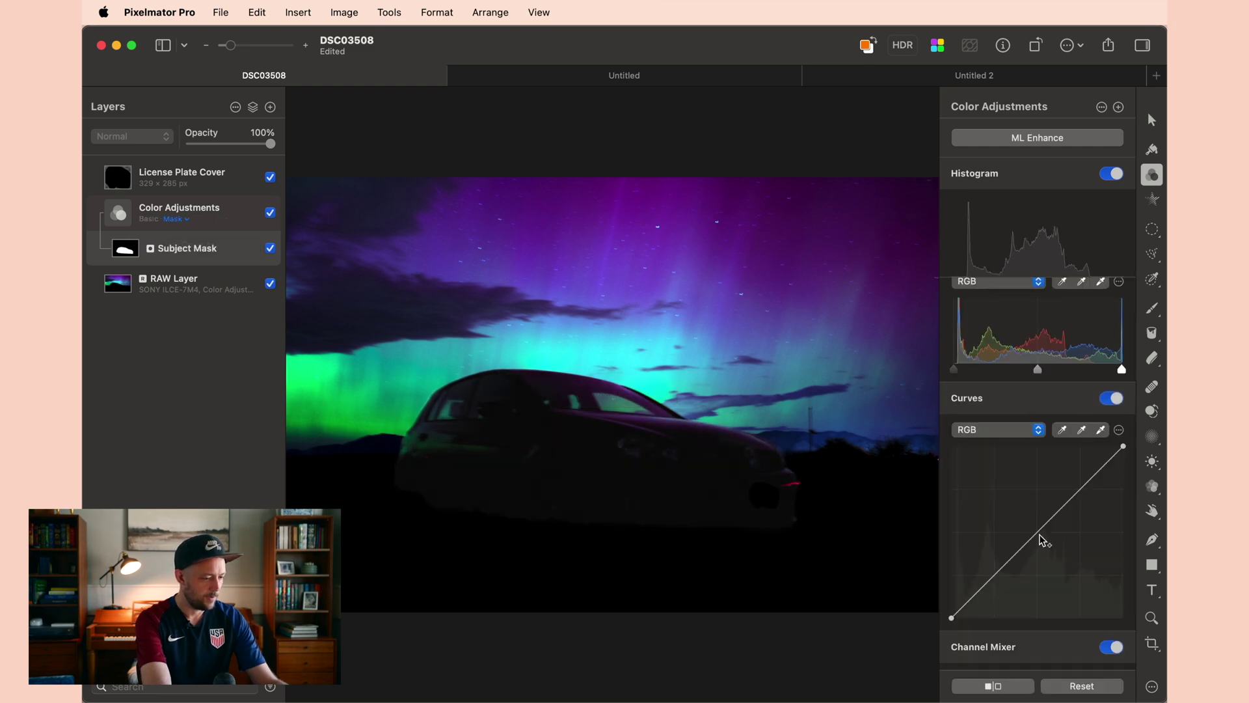
{"action": "left_click_drag", "start_coordinate": [1034, 527], "coordinate": [1012, 512]}
{"action": "left_click_drag", "start_coordinate": [966, 592], "coordinate": [964, 605]}
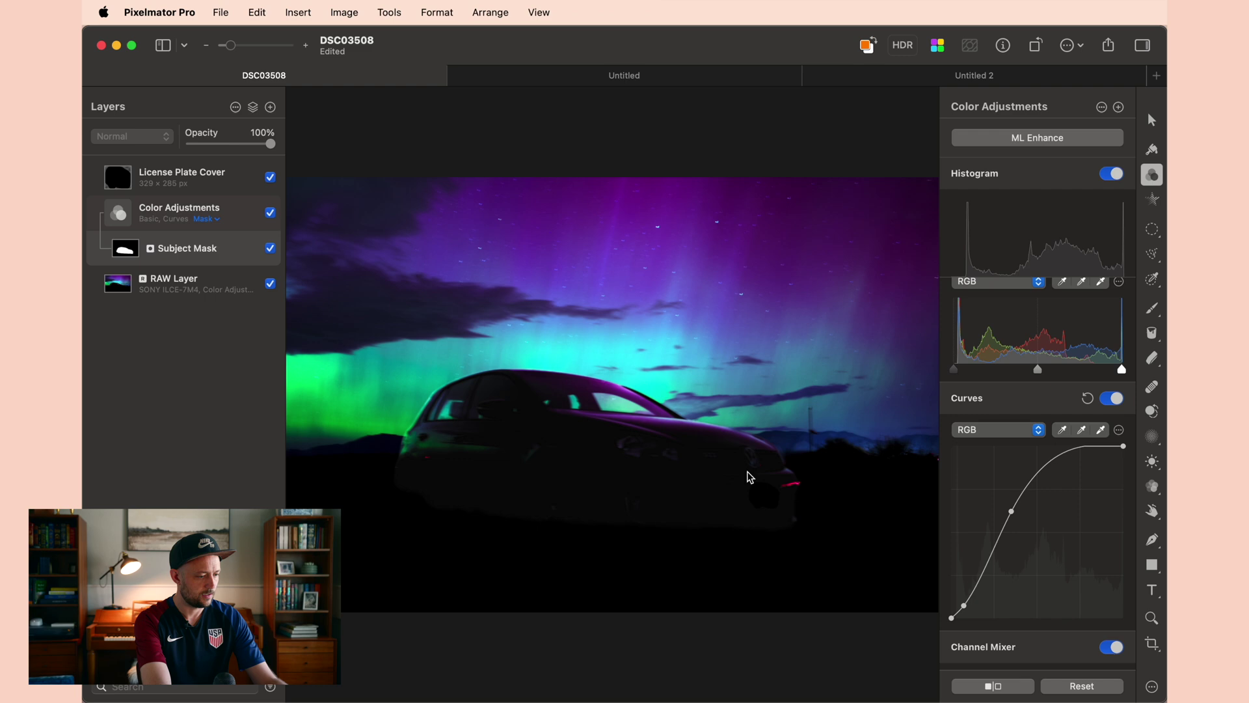